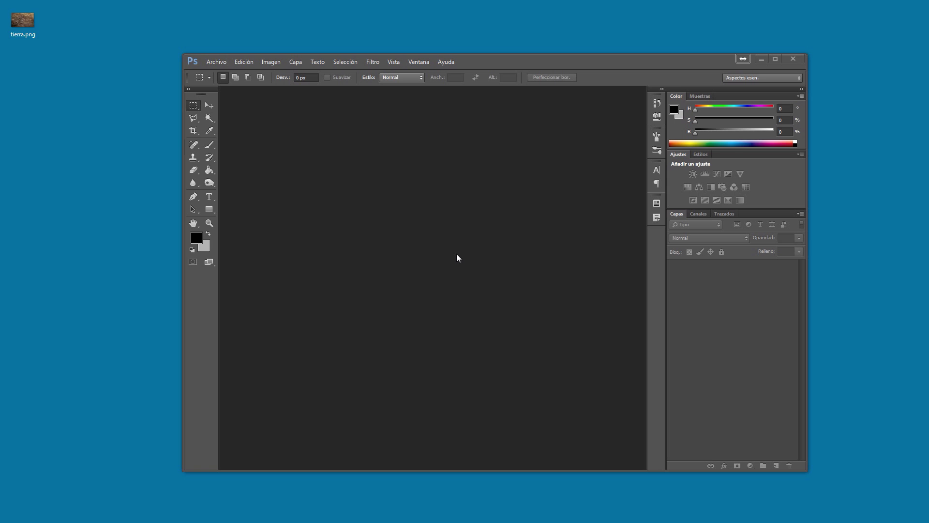
Step: Open tierra.png from the desktop in the image editor and maximize the editor window
click(25, 35)
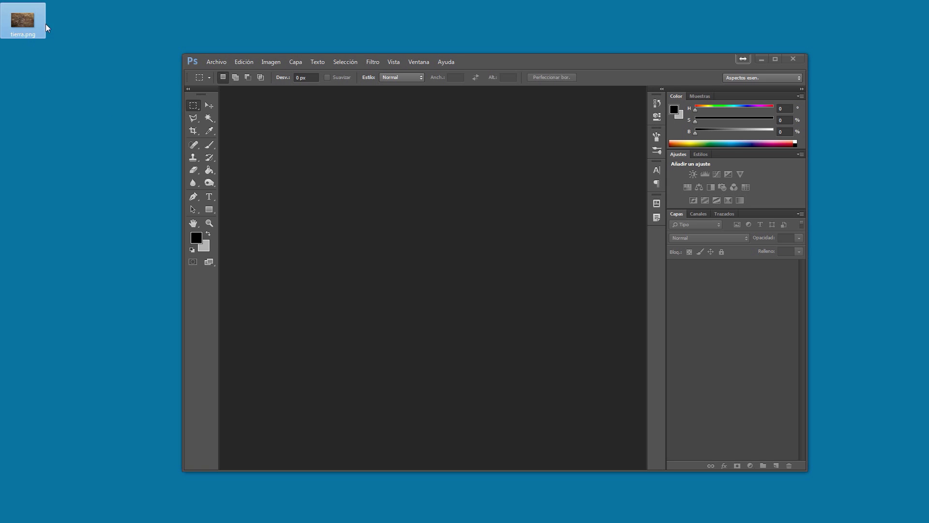
drag(182, 222, 410, 254)
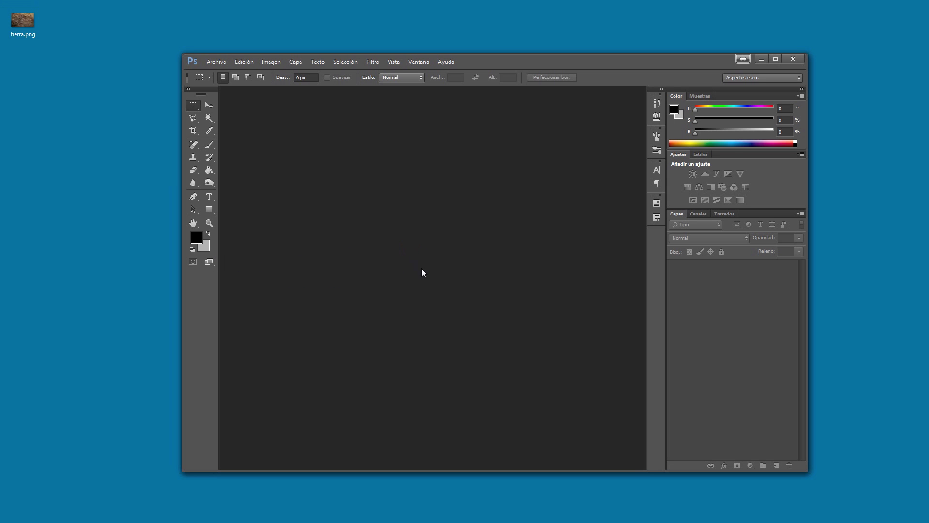
click(514, 308)
click(775, 59)
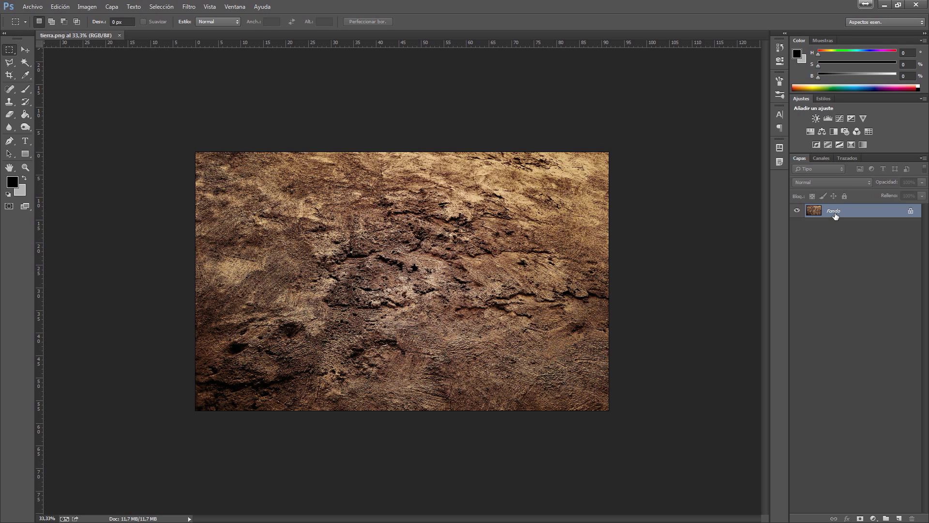
Step: Duplicate the Fondo layer and keep the copy, Capa 1, as the active layer
key(ctrl+j)
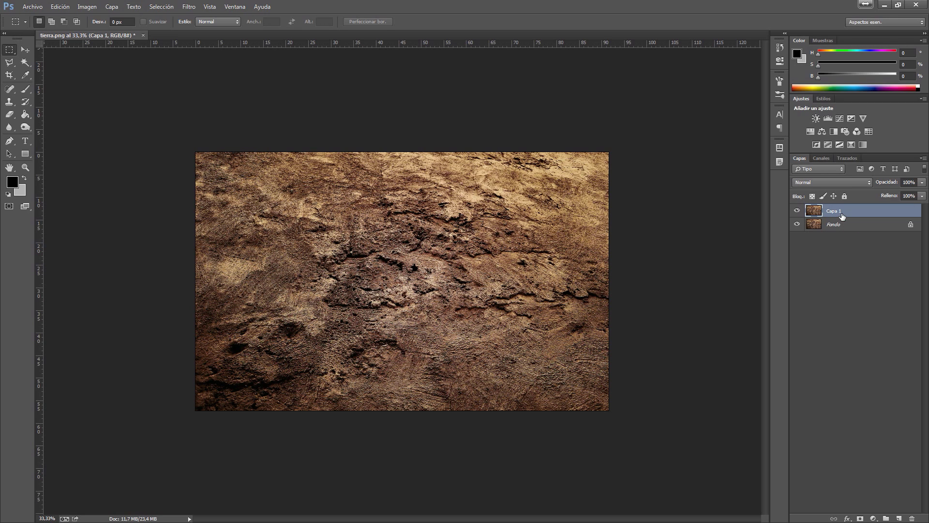
right_click(835, 226)
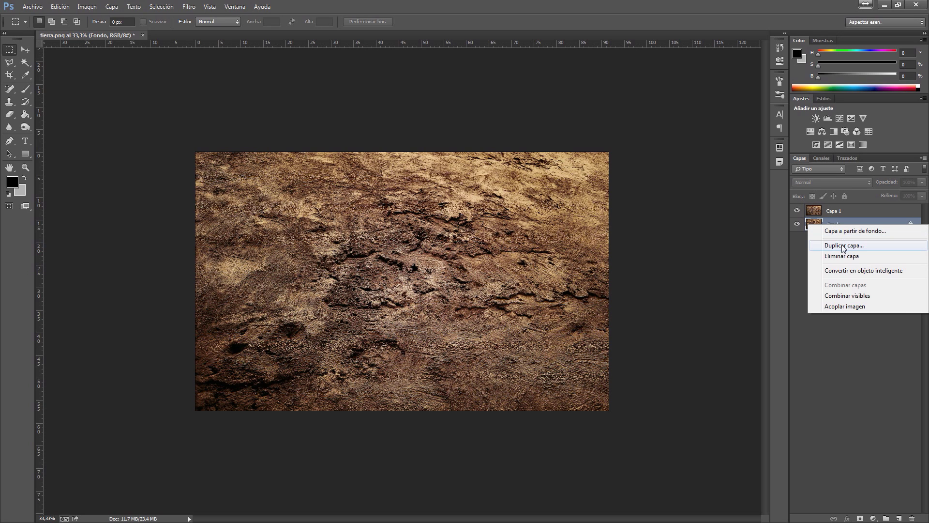
click(795, 242)
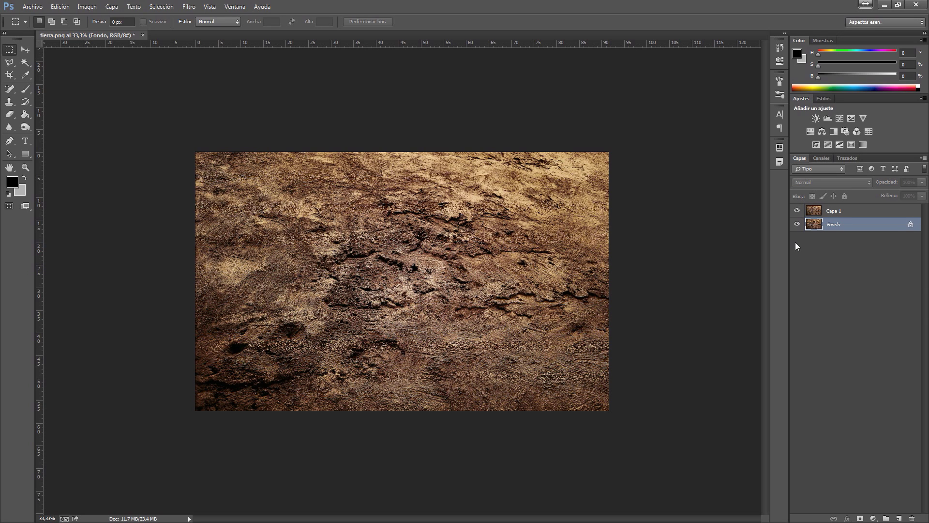
click(848, 215)
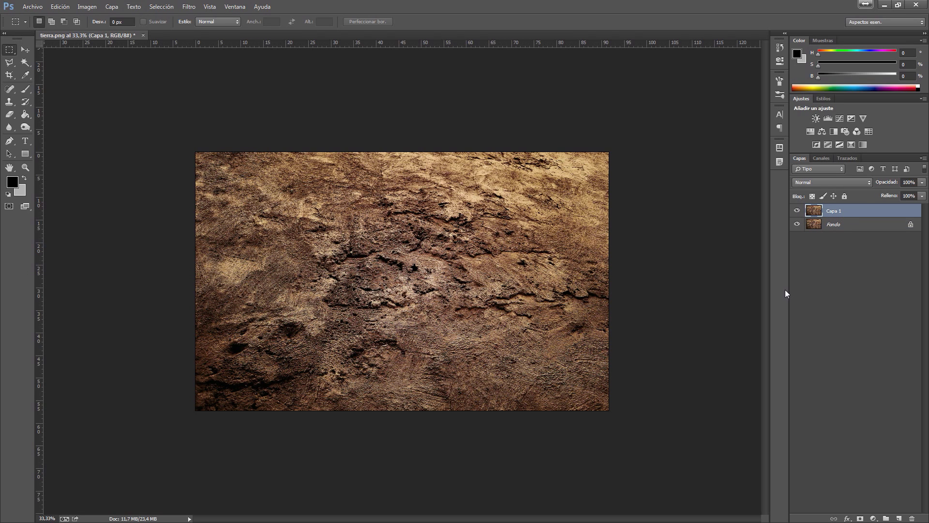
Step: Apply the Promediar (Average) blur filter to Capa 1
click(189, 7)
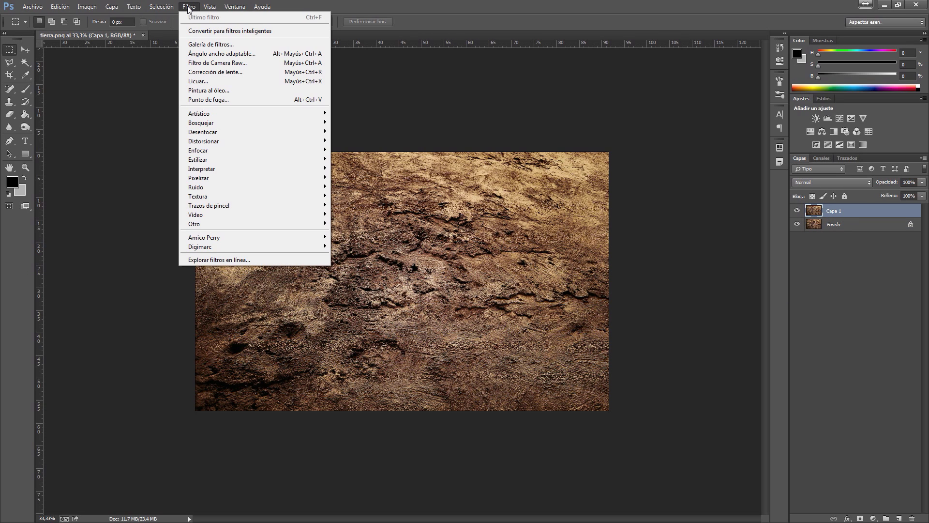
mouse_move(219, 133)
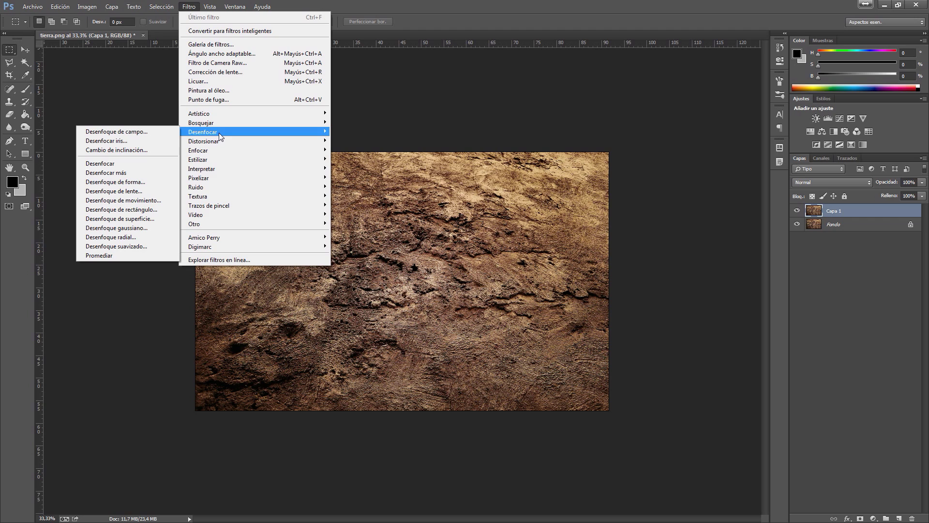
click(134, 256)
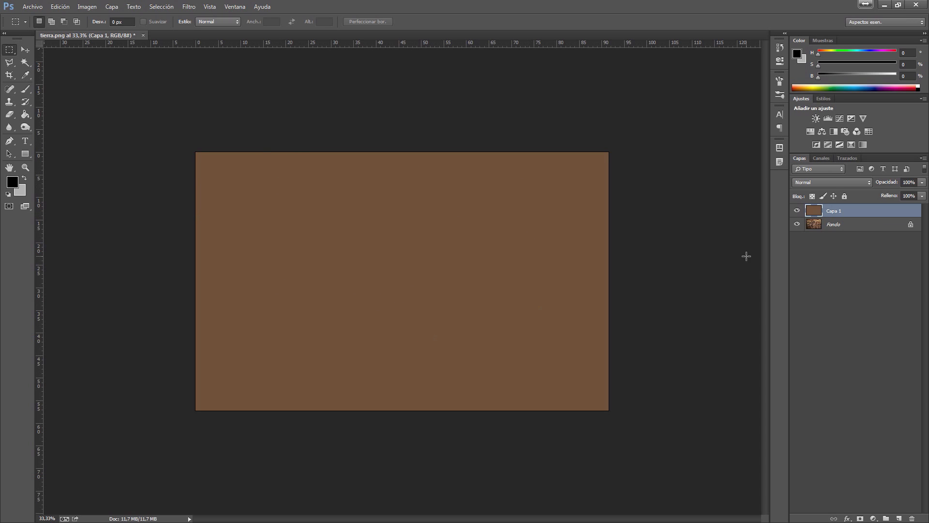
Step: Convert the Fondo background into a regular layer named Capa 0 and move it above Capa 1
double_click(813, 227)
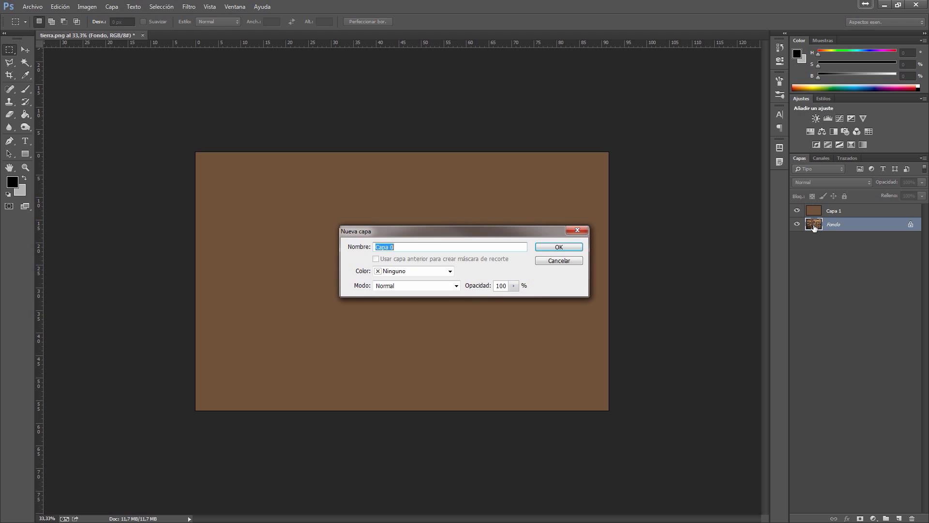
click(559, 247)
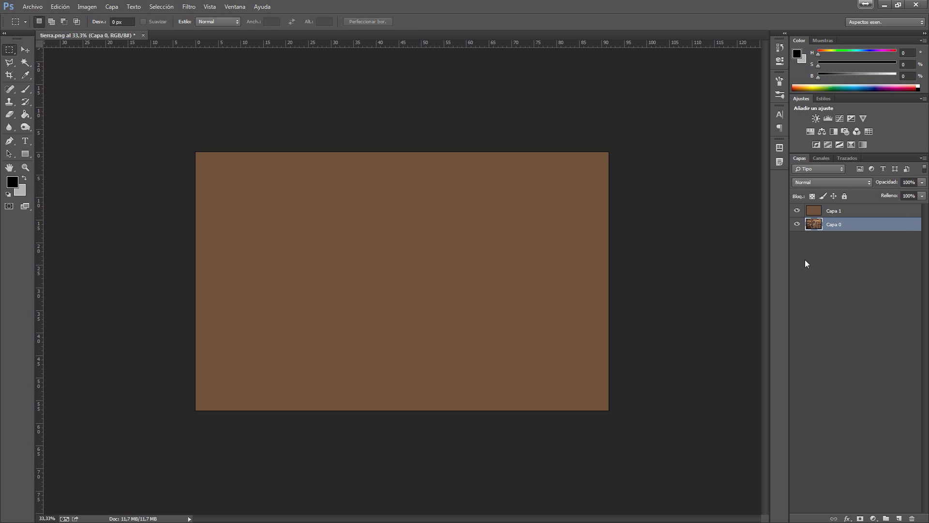
drag(815, 229, 823, 211)
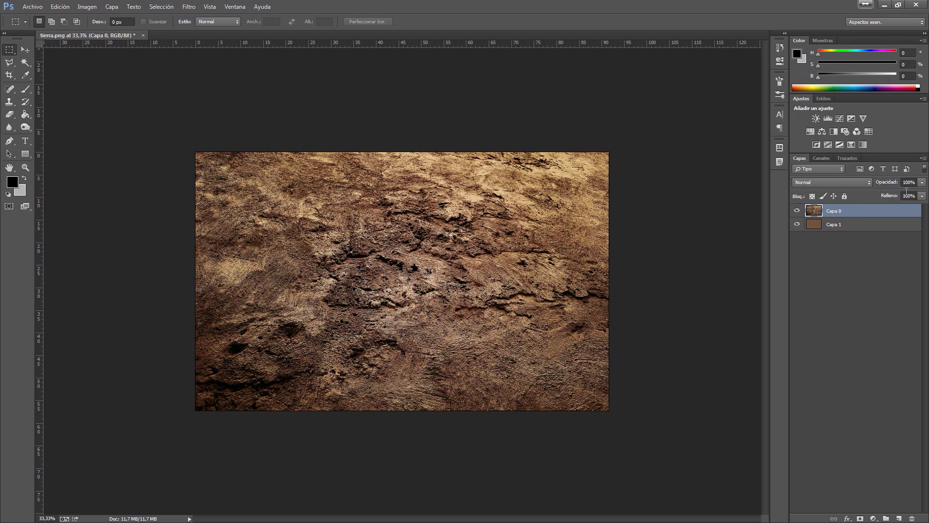
Step: Set Capa 0's opacity to 50% and its blending mode to Luz lineal
click(914, 182)
text(50)
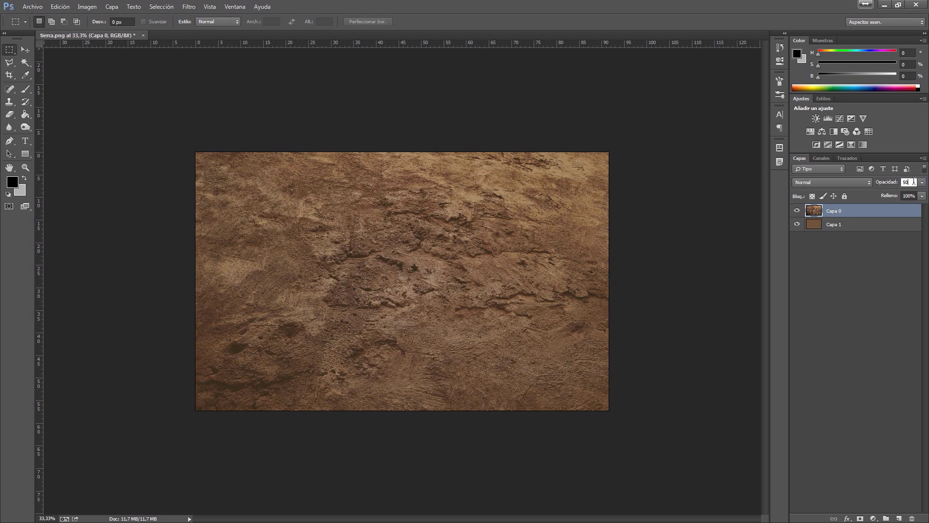
click(856, 182)
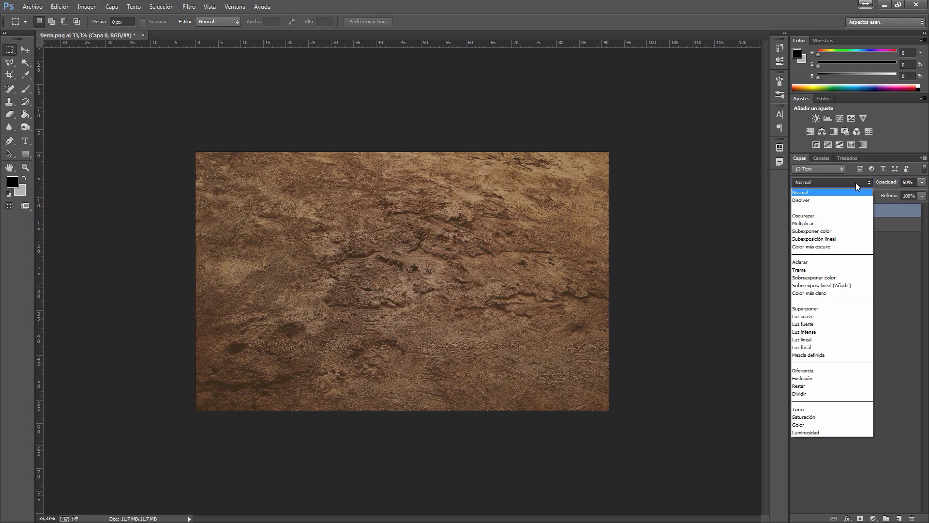
click(838, 339)
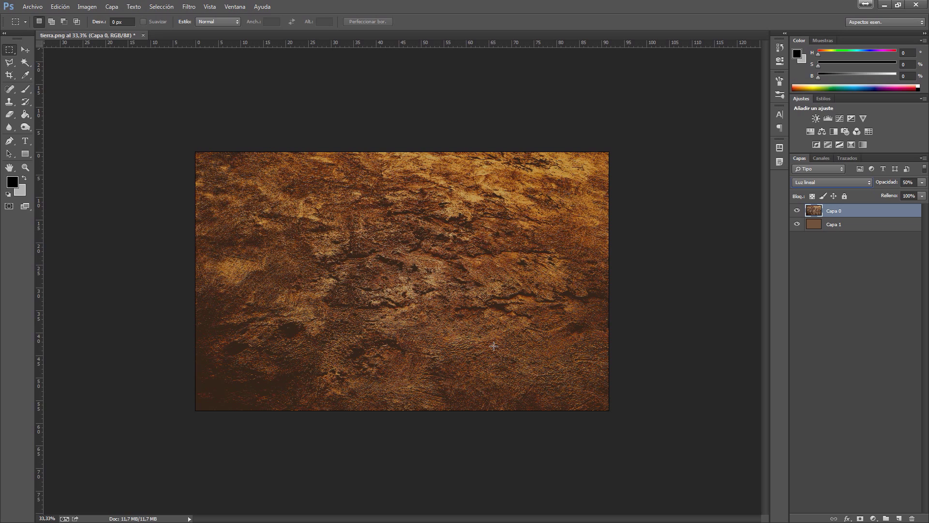
Step: Apply the Paso alto (High Pass) filter to Capa 0 with a radius slightly above 36 pixels
click(189, 8)
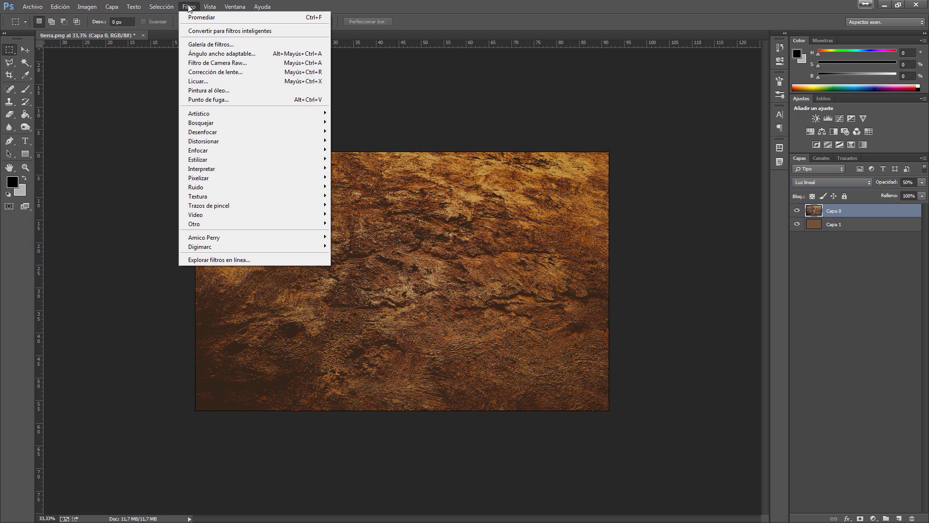
mouse_move(244, 225)
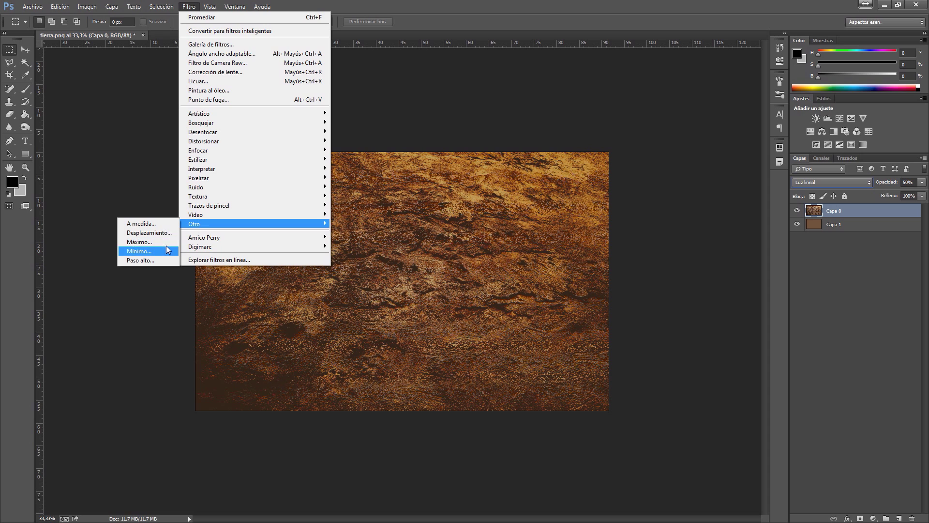
click(166, 261)
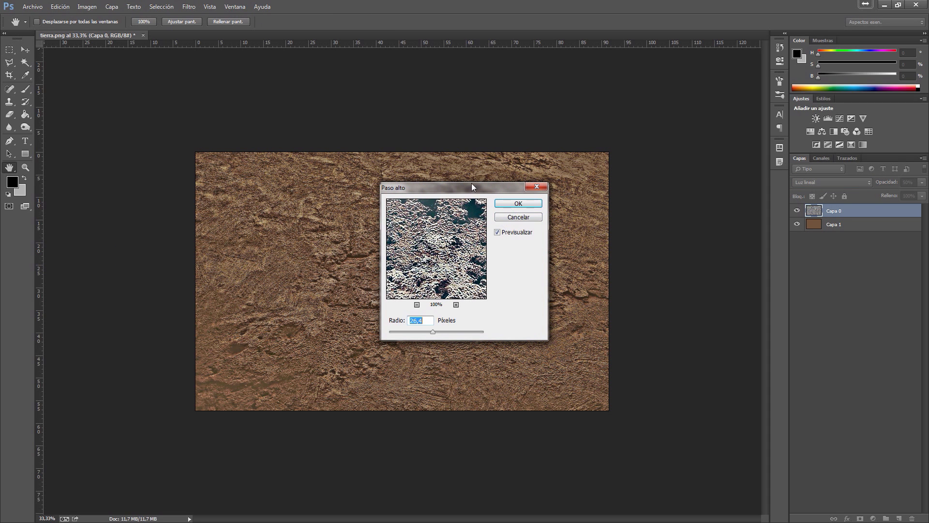
drag(472, 183, 660, 95)
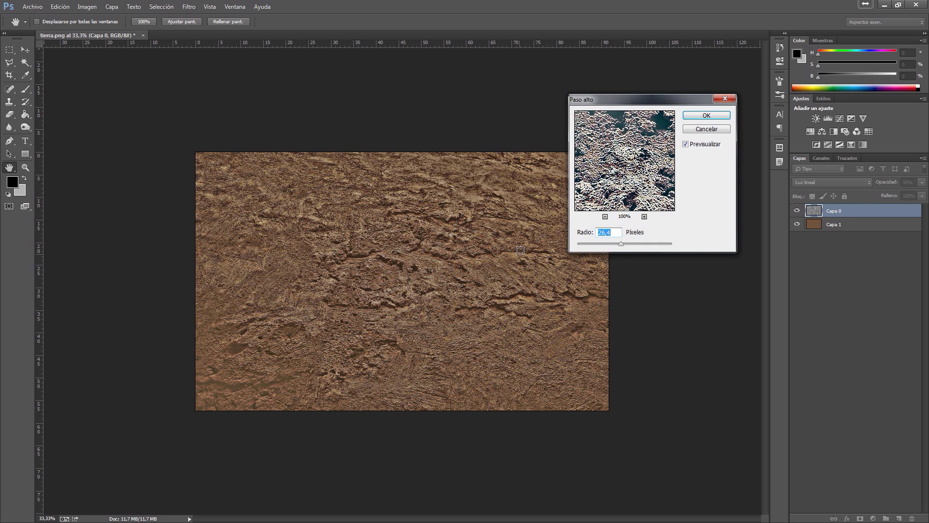
drag(620, 244, 670, 243)
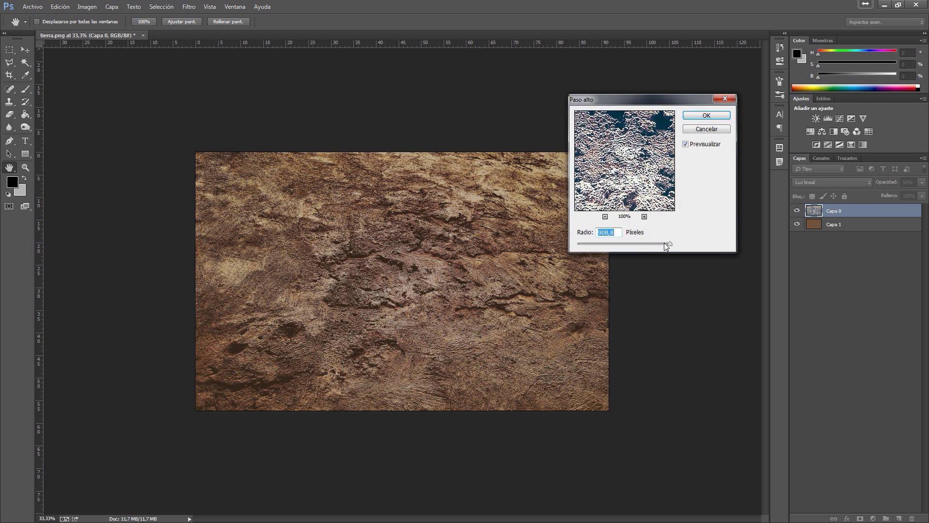
drag(667, 246, 619, 245)
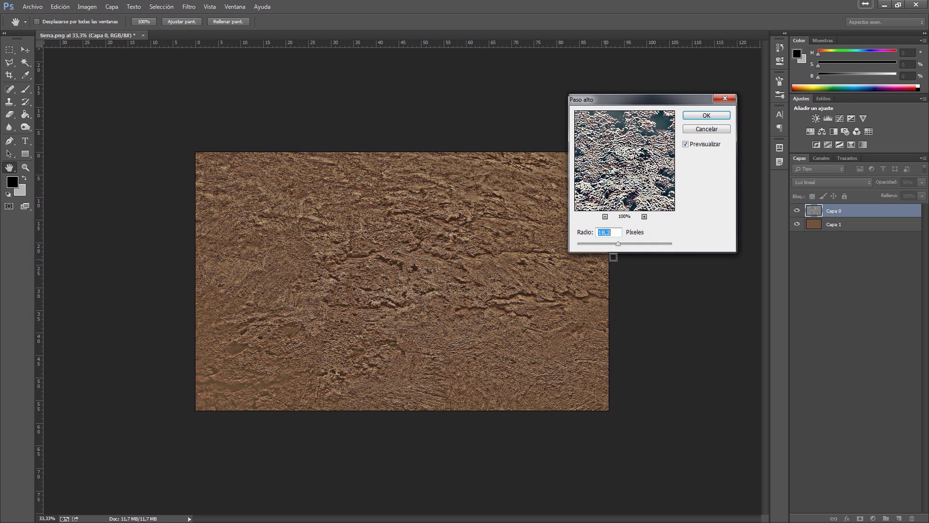
drag(619, 245, 625, 246)
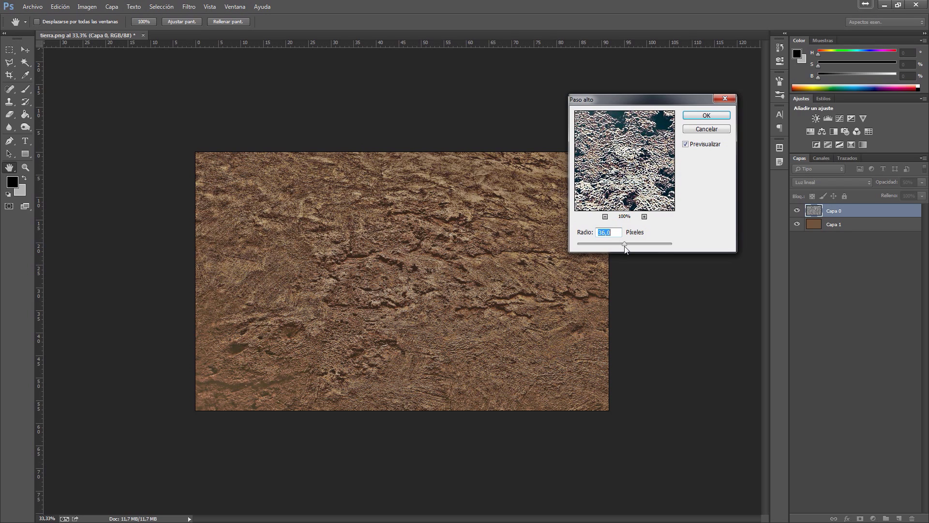
drag(625, 246, 627, 246)
click(698, 114)
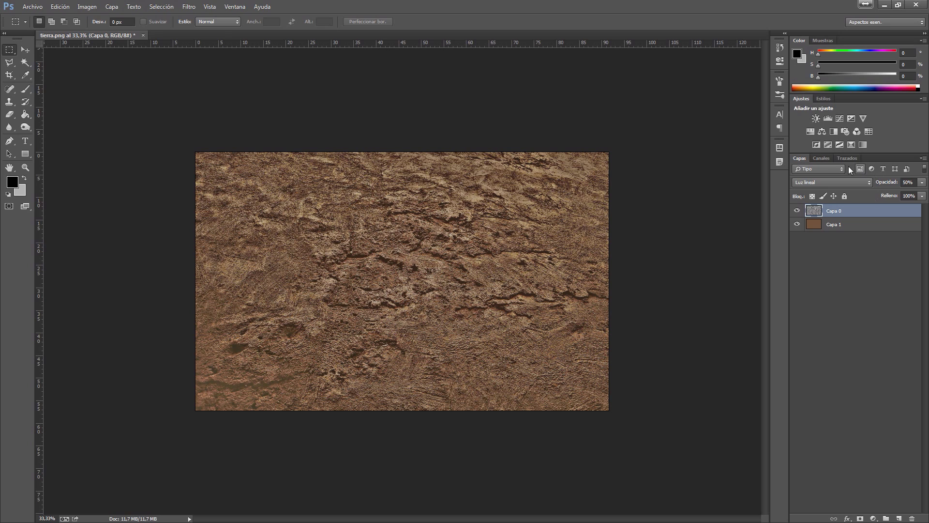
Step: Add a Niveles adjustment layer above Capa 0, apply the automatic correction and lower the white input level to 183
click(826, 118)
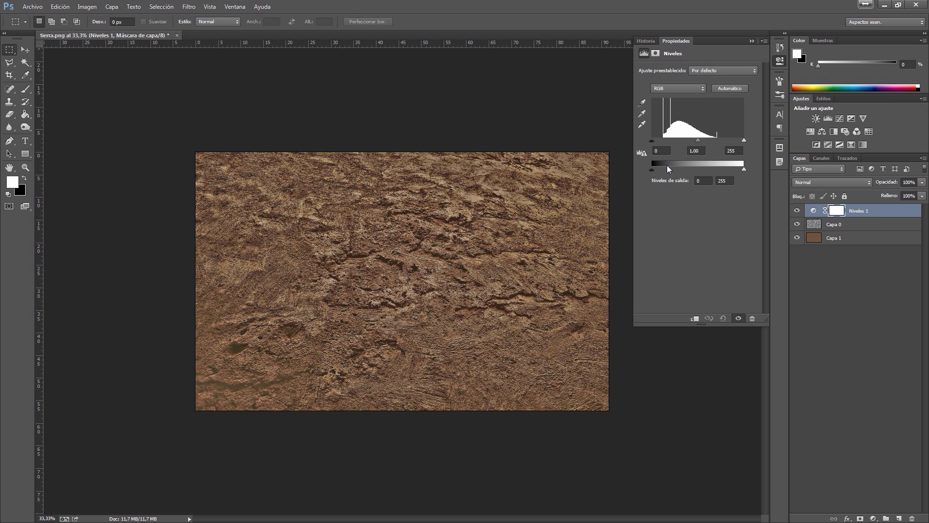
click(641, 153)
click(730, 88)
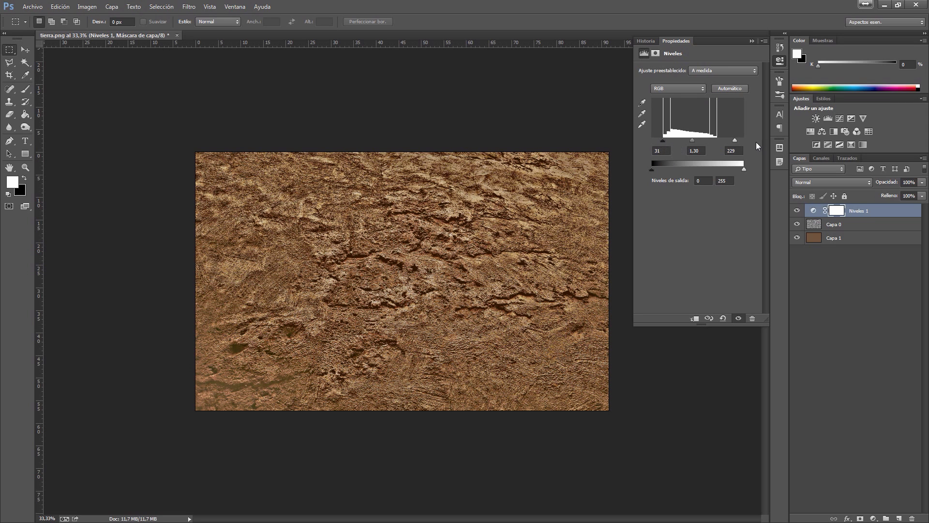
drag(735, 141, 719, 144)
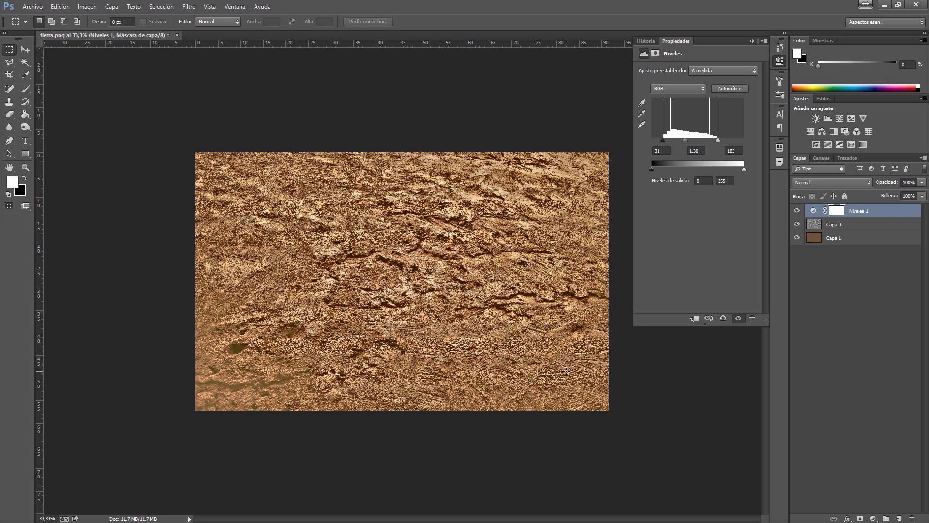
Step: Merge the Niveles 1, Capa 0 and Capa 1 layers into a single layer
shift+click(872, 242)
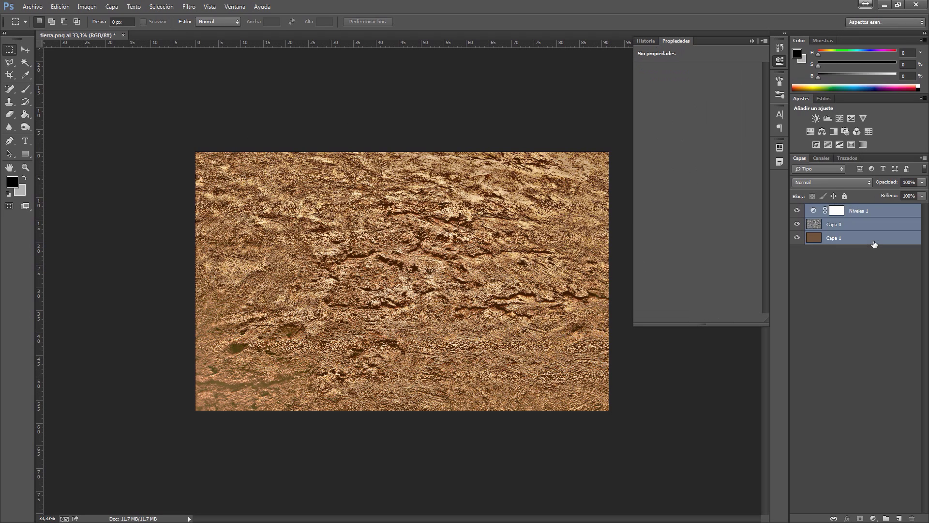
right_click(873, 242)
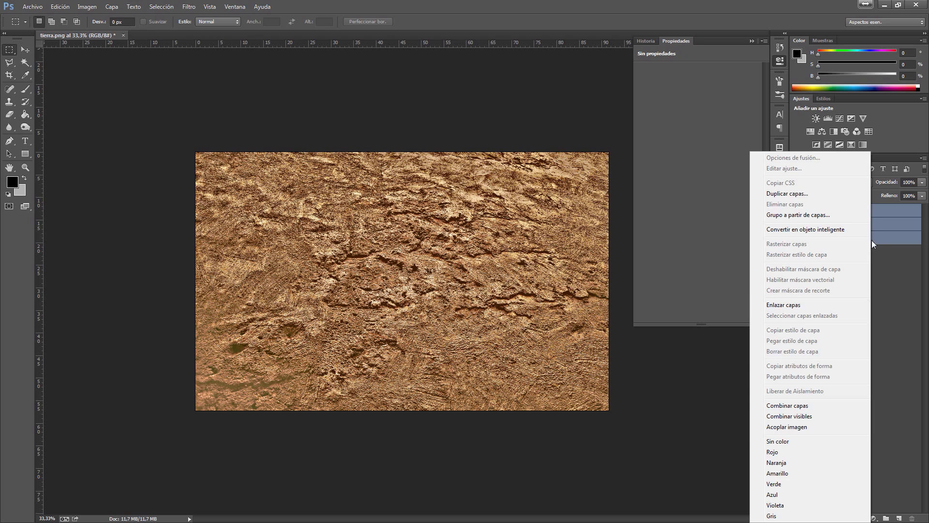
click(818, 412)
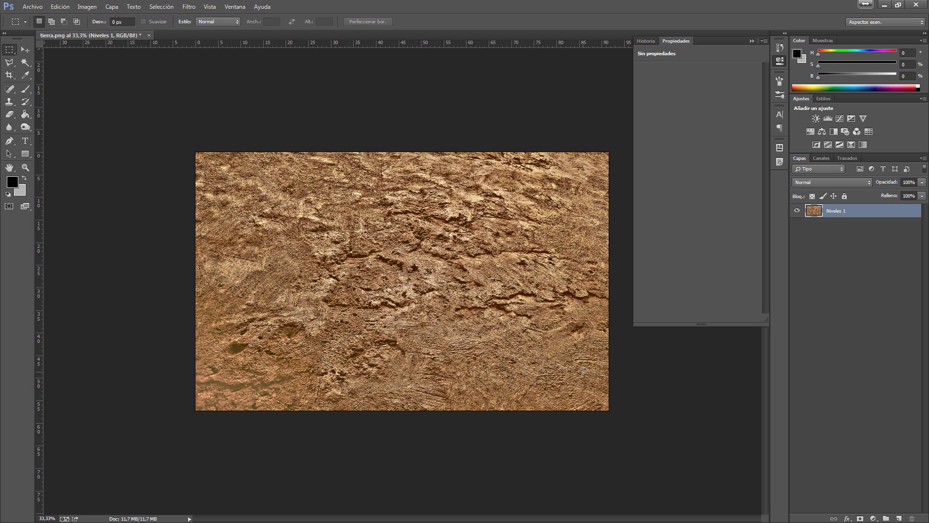
Step: Apply the Desplazamiento (Offset) filter with +1280 pixels horizontal, +800 pixels vertical and undefined areas set to Dar la vuelta
click(190, 7)
mouse_move(238, 224)
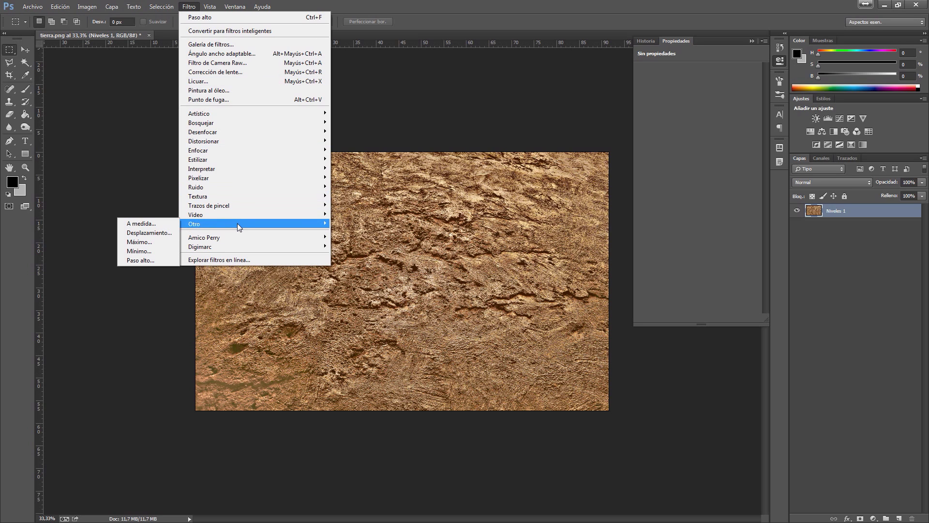
click(154, 233)
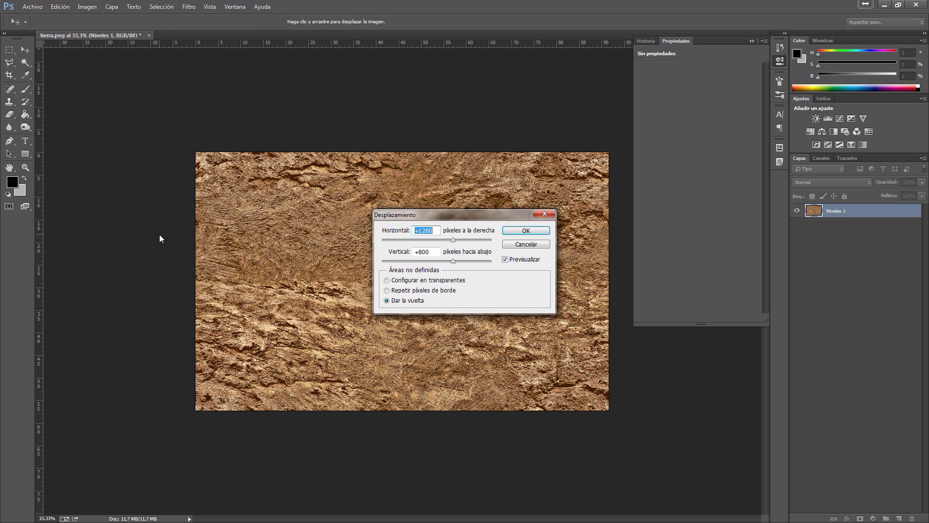
drag(449, 220, 493, 301)
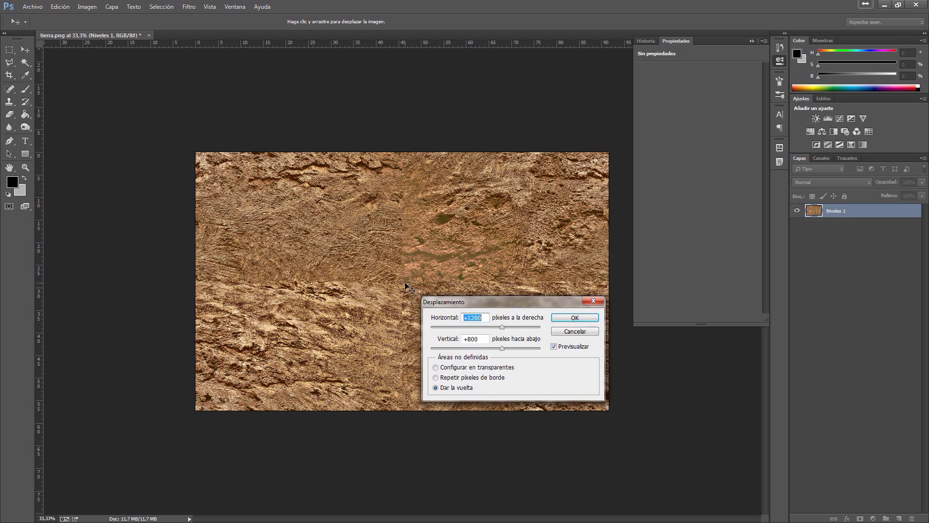
click(575, 318)
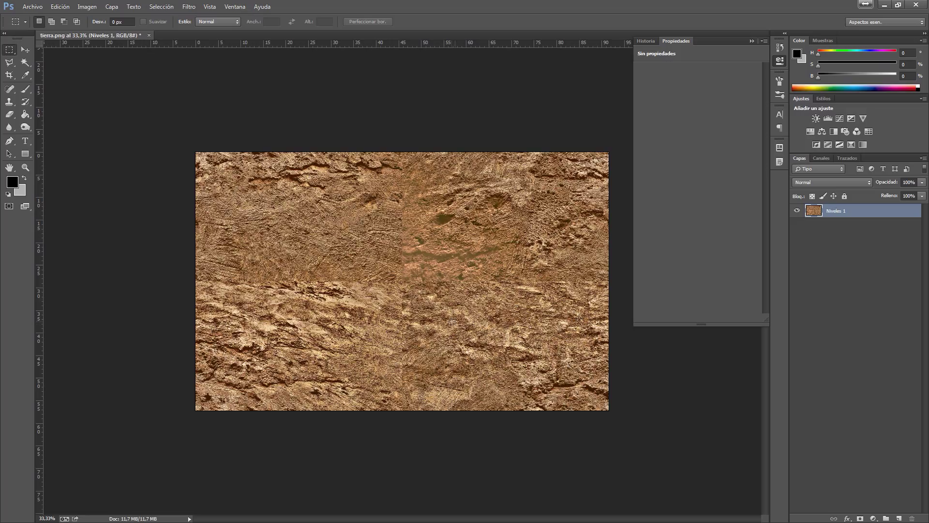
scroll(401, 303, up, 5)
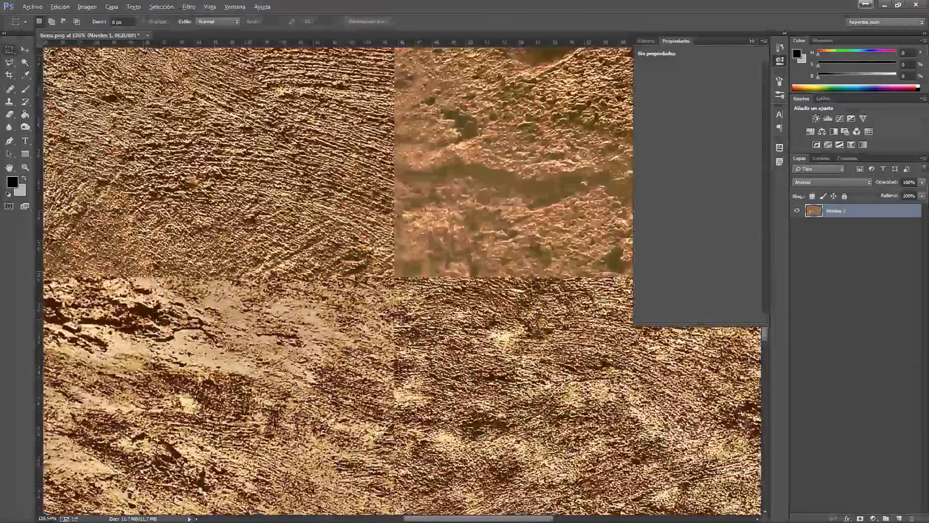
Step: Collapse the Propiedades panel so the whole offset image is exposed
scroll(401, 304, down, 2)
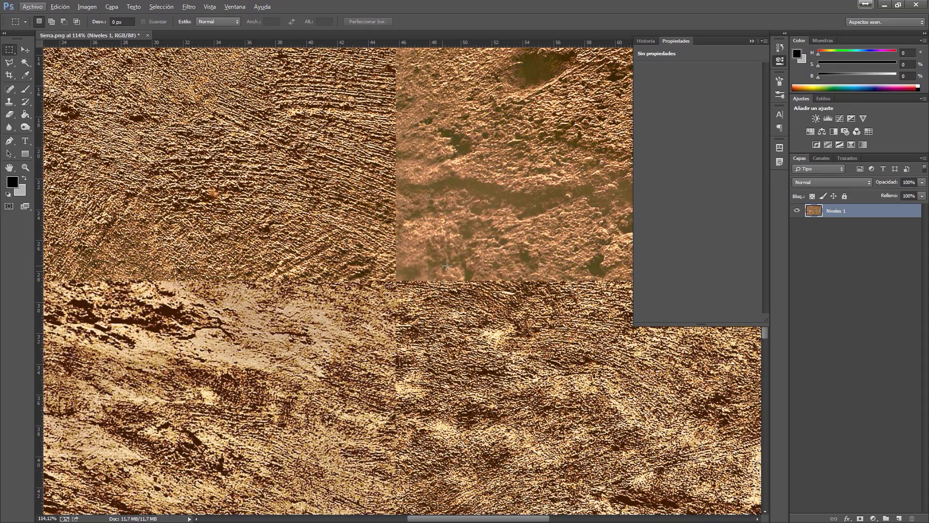
scroll(406, 285, down, 4)
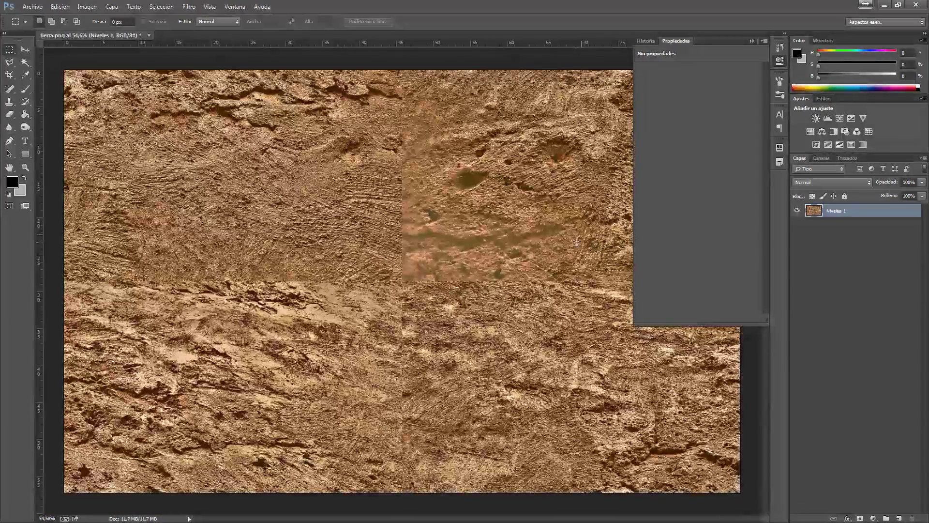
click(780, 61)
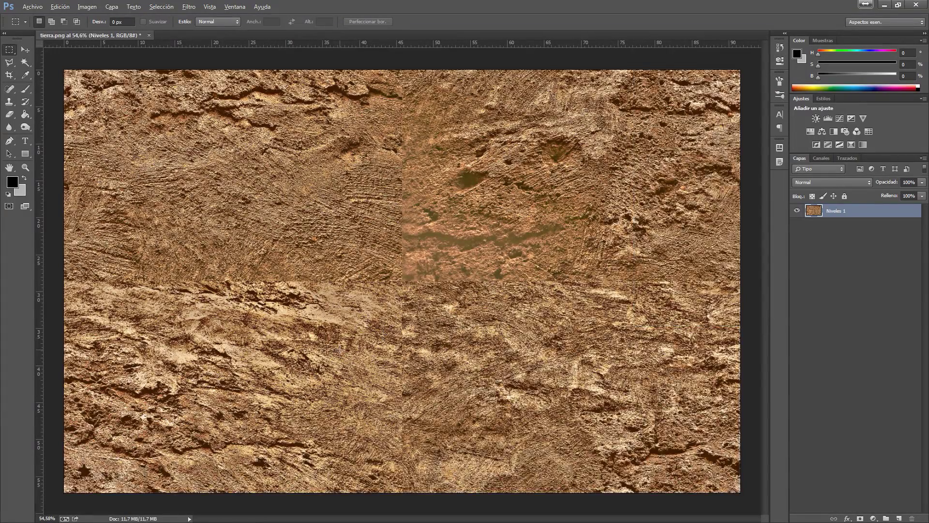
scroll(331, 353, up, 1)
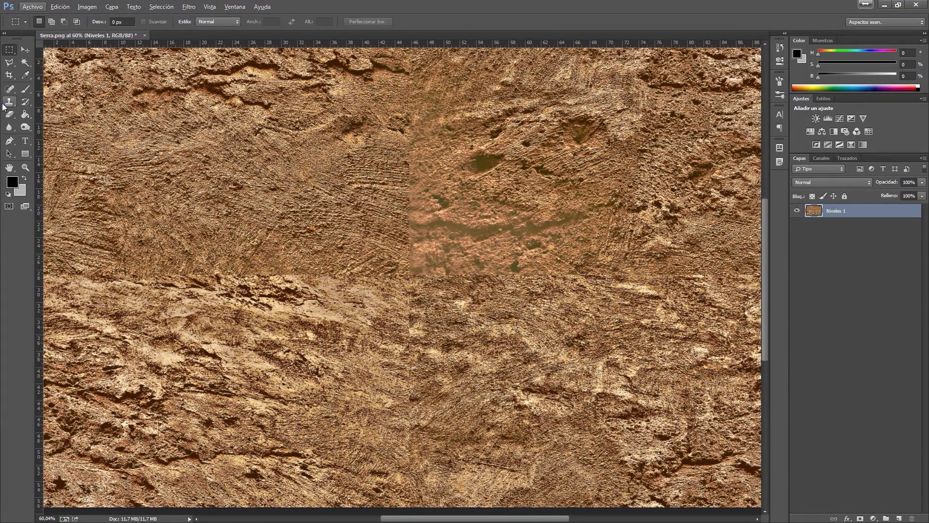
click(13, 92)
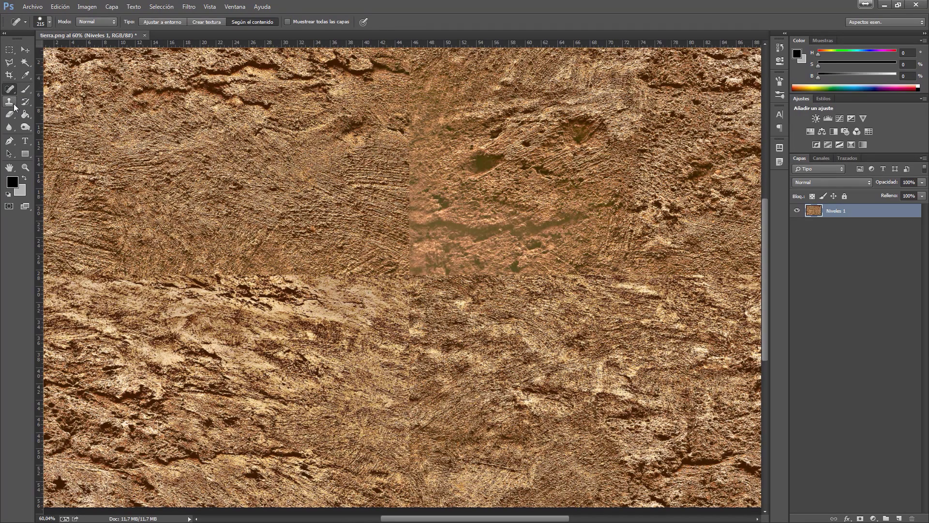
click(11, 105)
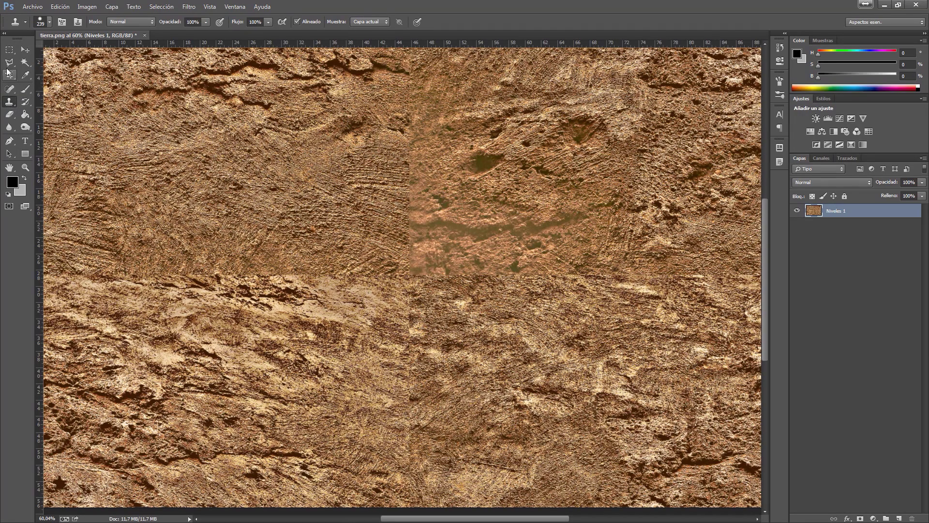
drag(8, 38, 10, 37)
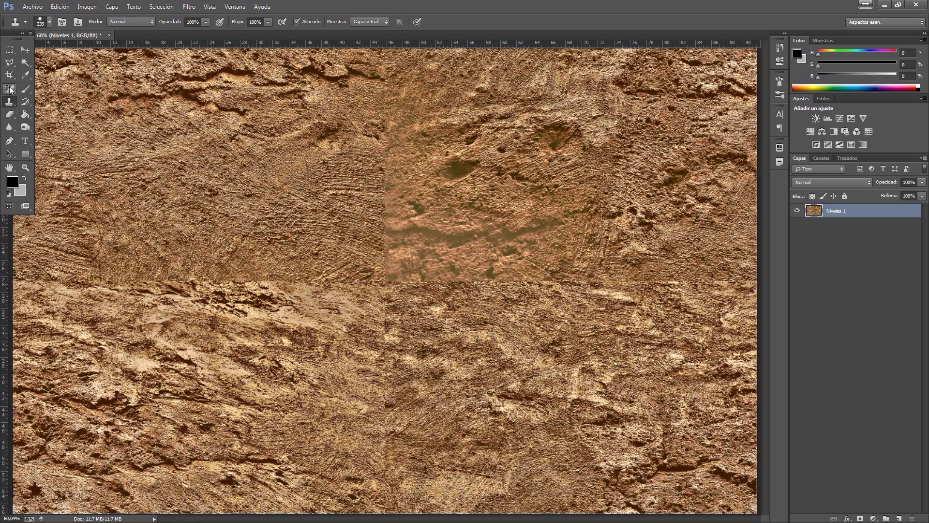
click(22, 33)
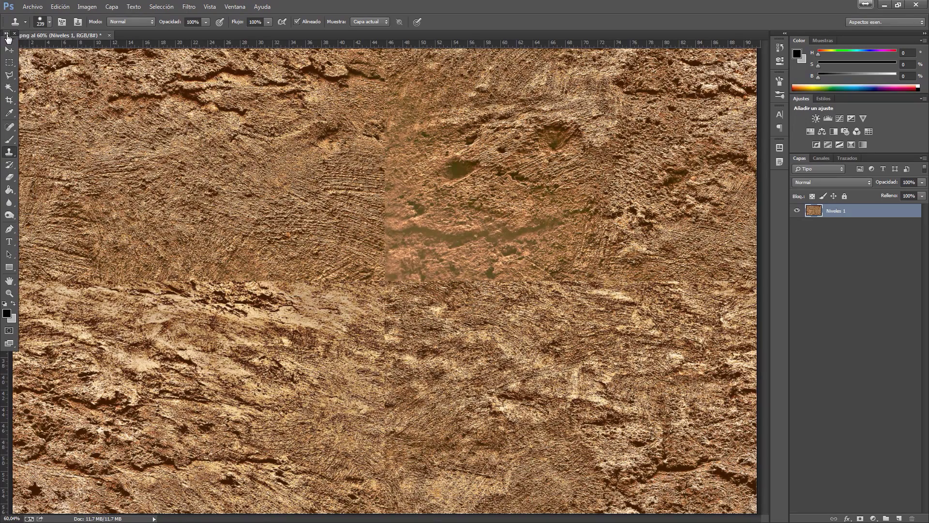
click(7, 34)
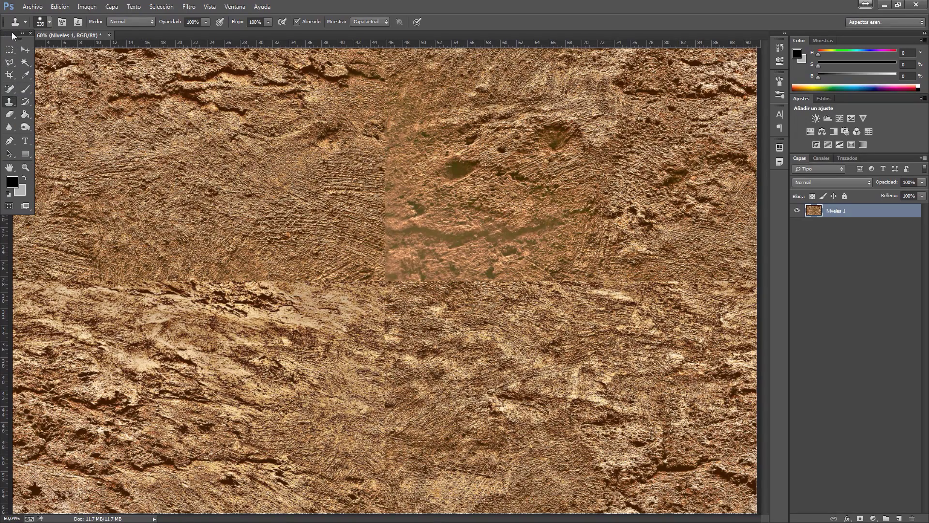
drag(13, 36, 3, 48)
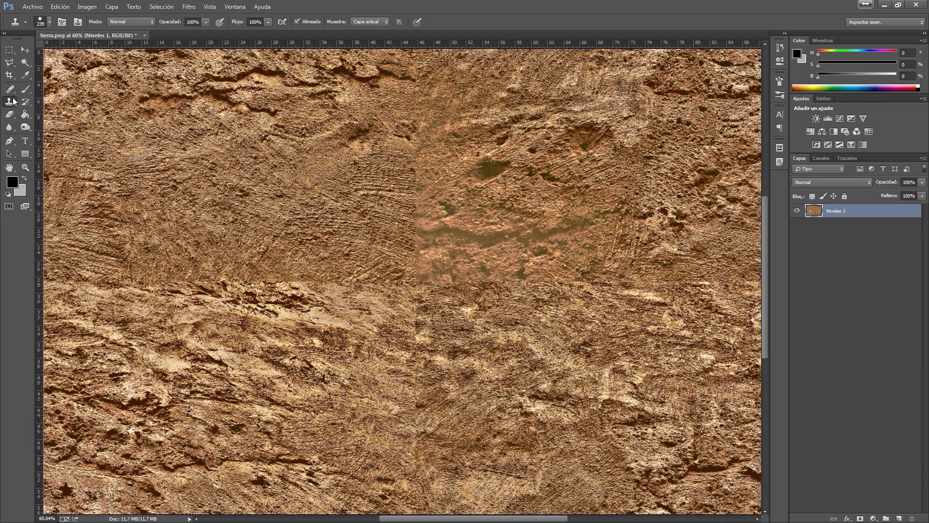
click(10, 89)
right_click(13, 95)
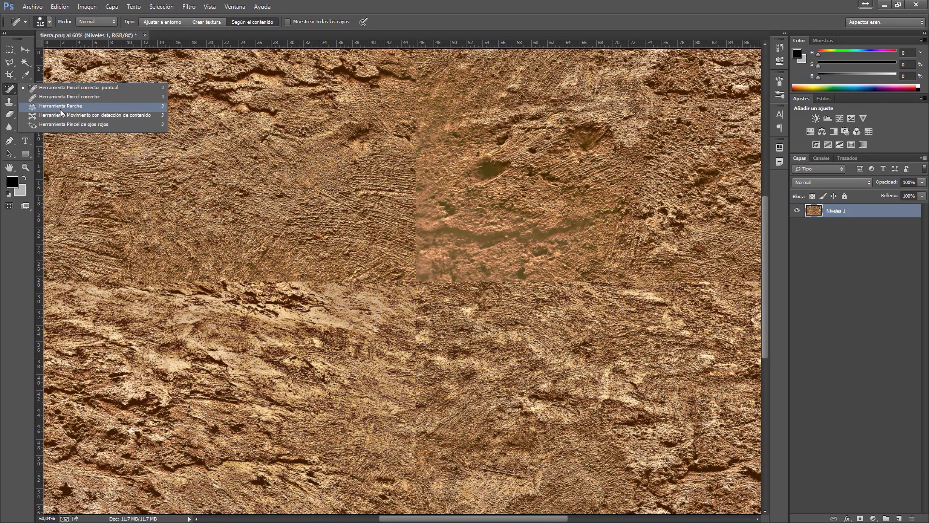
click(10, 103)
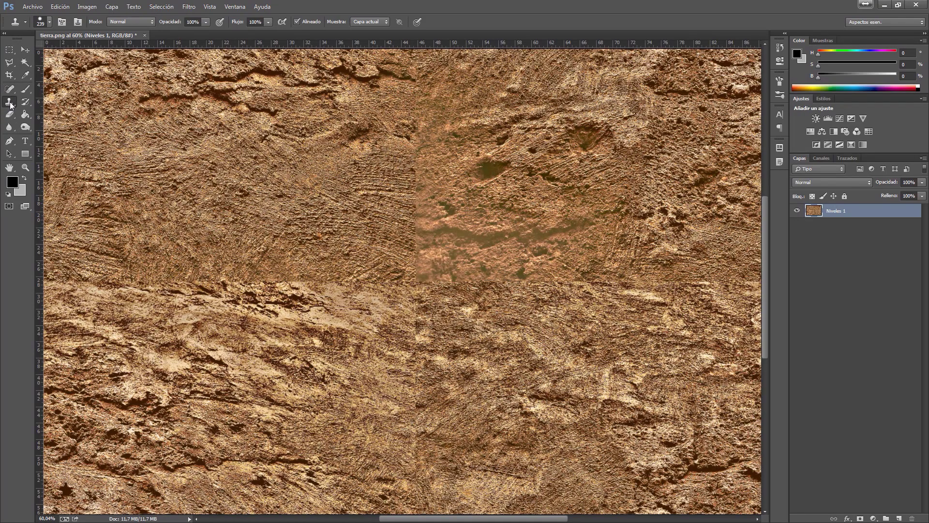
right_click(10, 103)
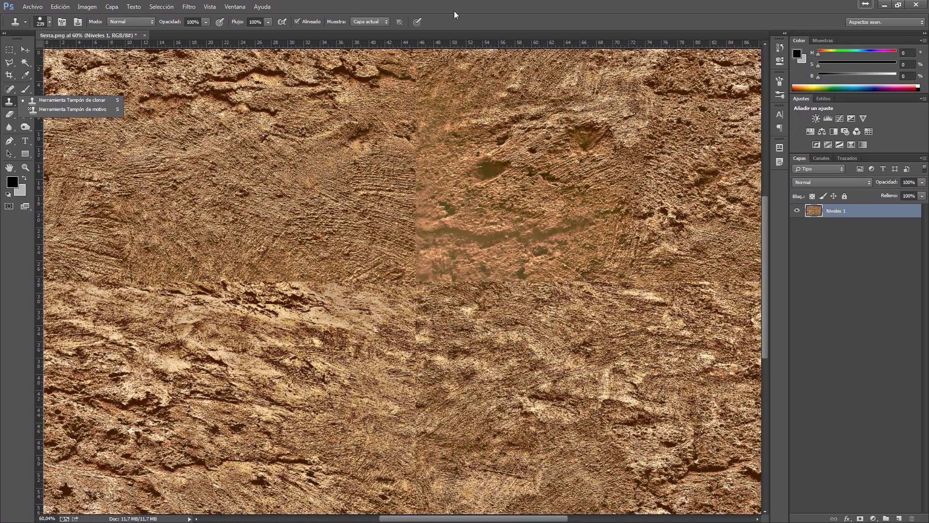
click(471, 17)
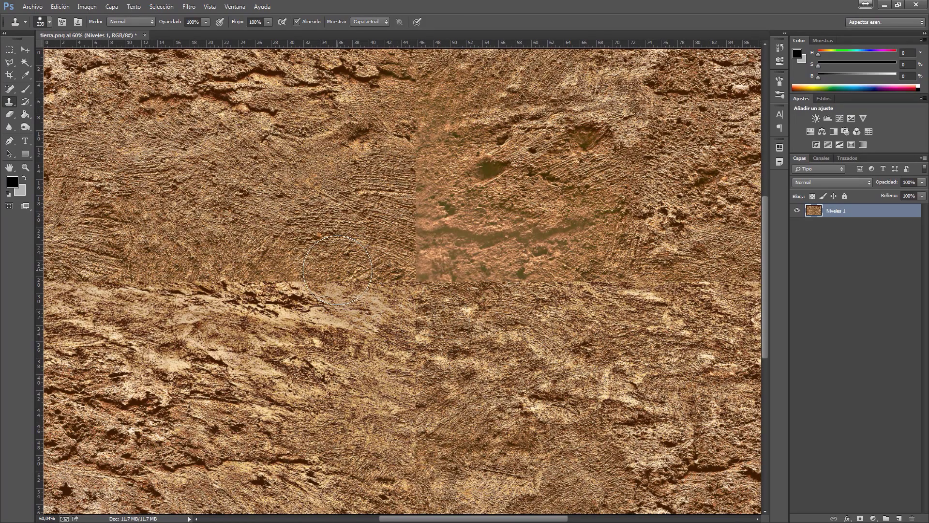
Step: Clone ground texture over the smooth greenish patch and its vertical seam above the image centre, using the Tampón de clonar tool at 239 px
scroll(436, 309, down, 3)
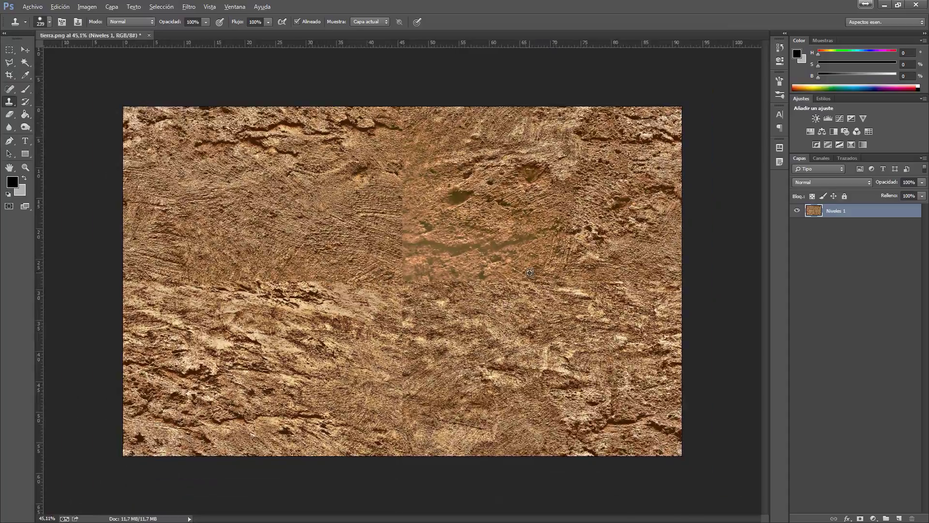
scroll(576, 283, up, 2)
scroll(581, 286, up, 5)
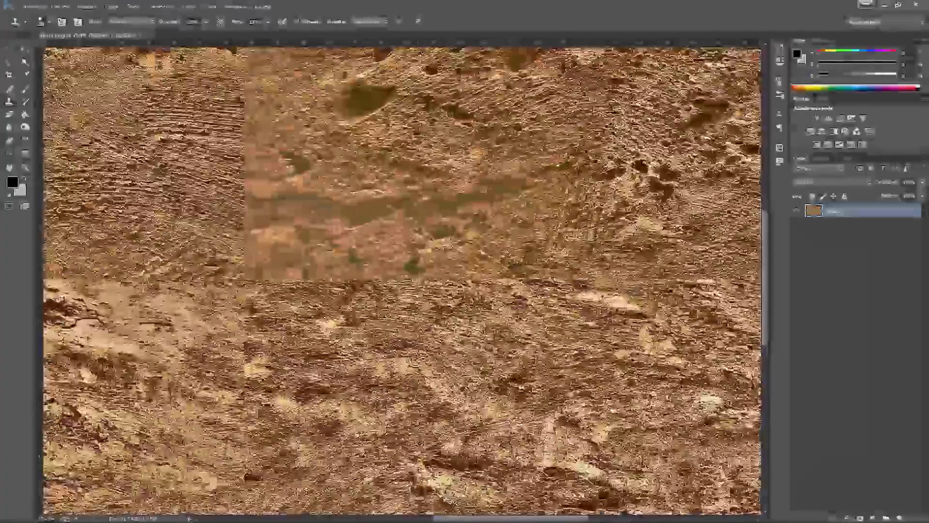
scroll(266, 237, down, 5)
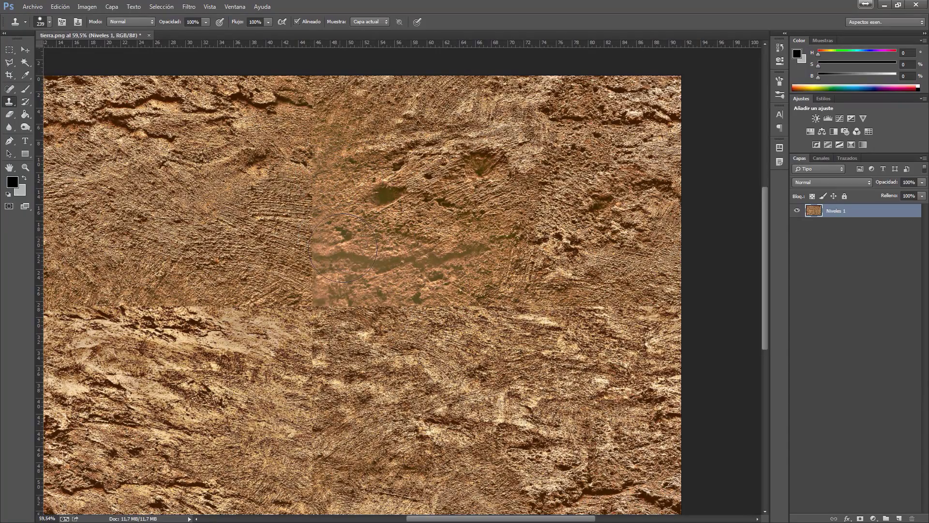
scroll(431, 255, down, 2)
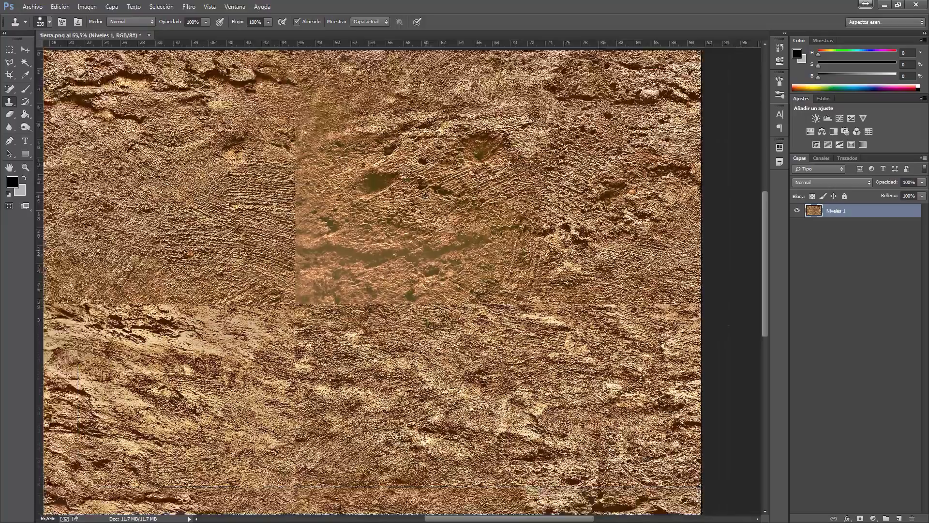
scroll(521, 419, up, 2)
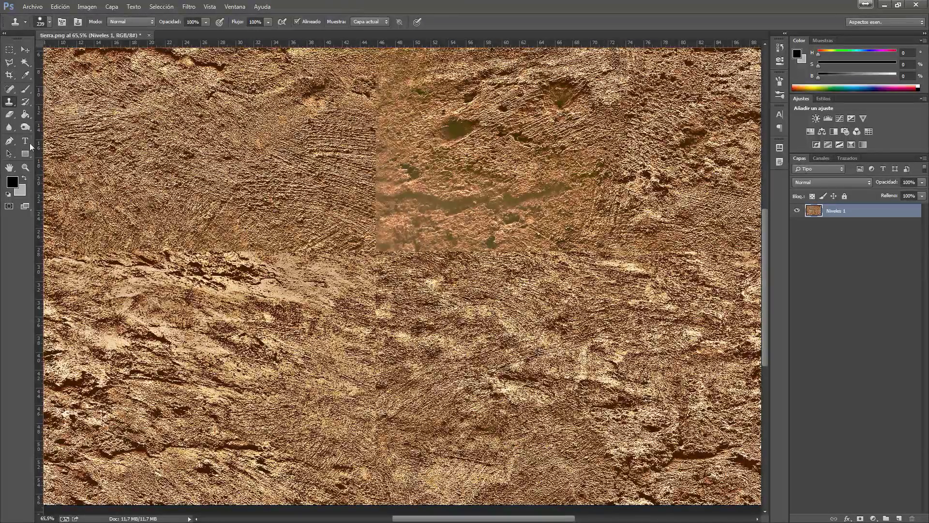
click(11, 103)
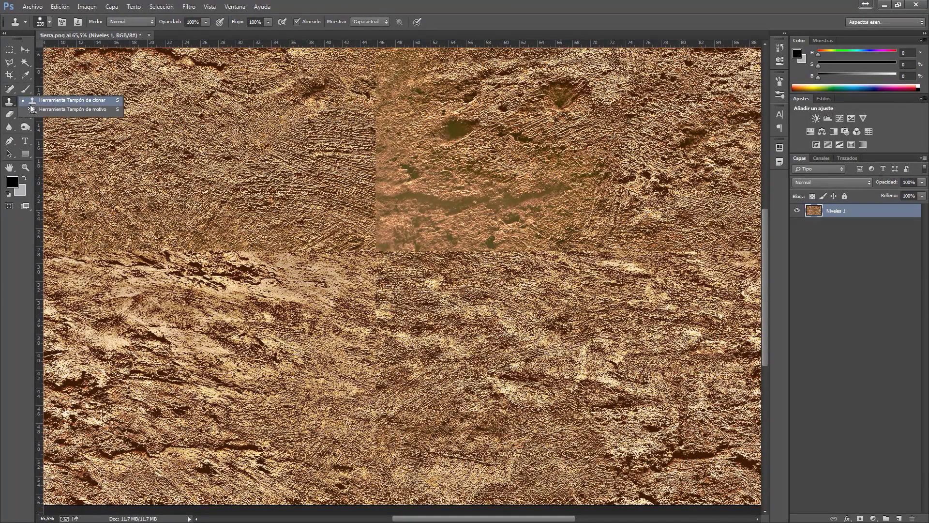
click(31, 104)
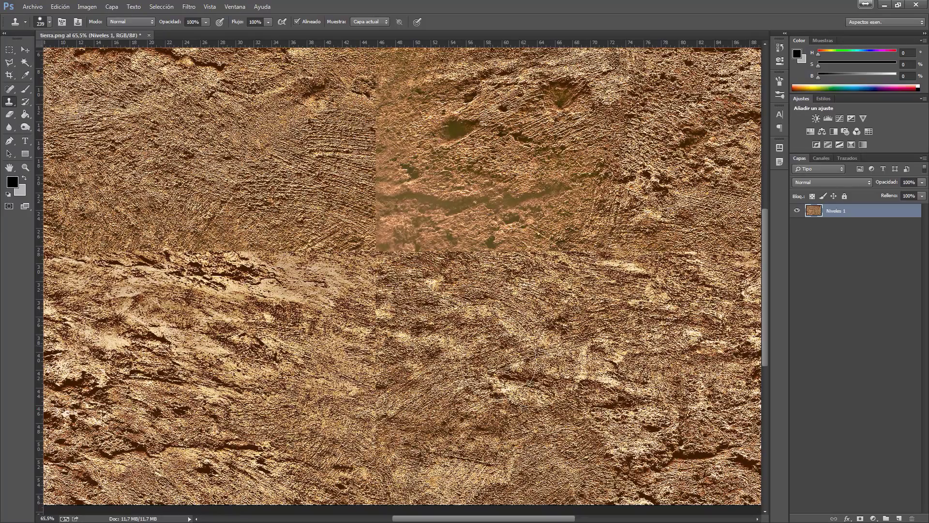
mouse_move(404, 235)
mouse_down()
mouse_move(526, 231)
mouse_move(550, 194)
mouse_move(499, 204)
mouse_move(494, 181)
mouse_move(449, 184)
mouse_move(434, 125)
mouse_move(389, 102)
mouse_move(384, 167)
mouse_move(396, 186)
mouse_move(376, 197)
mouse_move(388, 244)
mouse_up()
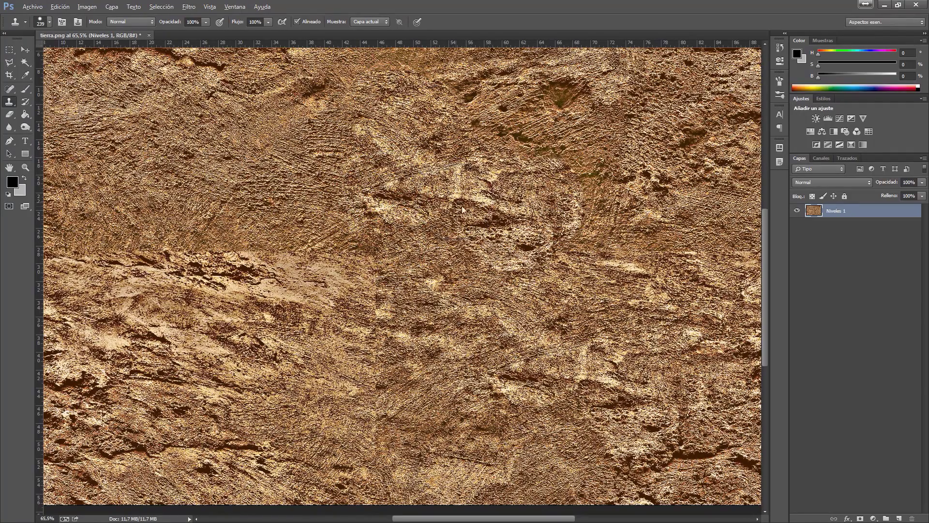
mouse_move(455, 201)
mouse_down()
mouse_move(466, 206)
mouse_move(457, 199)
mouse_up()
Step: Clone textured ground over the upper stretch of the central vertical seam with a 282 px brush
scroll(502, 335, down, 2)
scroll(501, 335, up, 4)
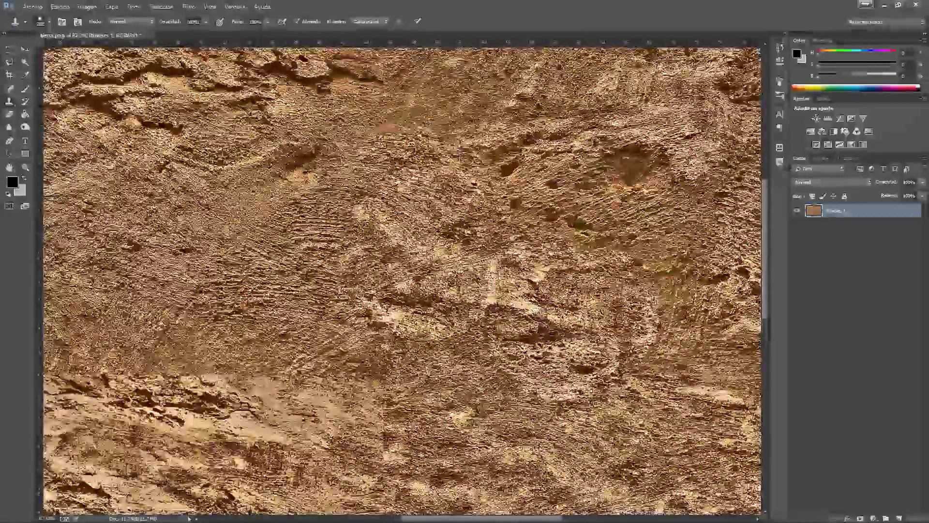
mouse_move(400, 158)
mouse_down()
mouse_move(392, 203)
mouse_move(397, 177)
mouse_up()
scroll(498, 165, down, 3)
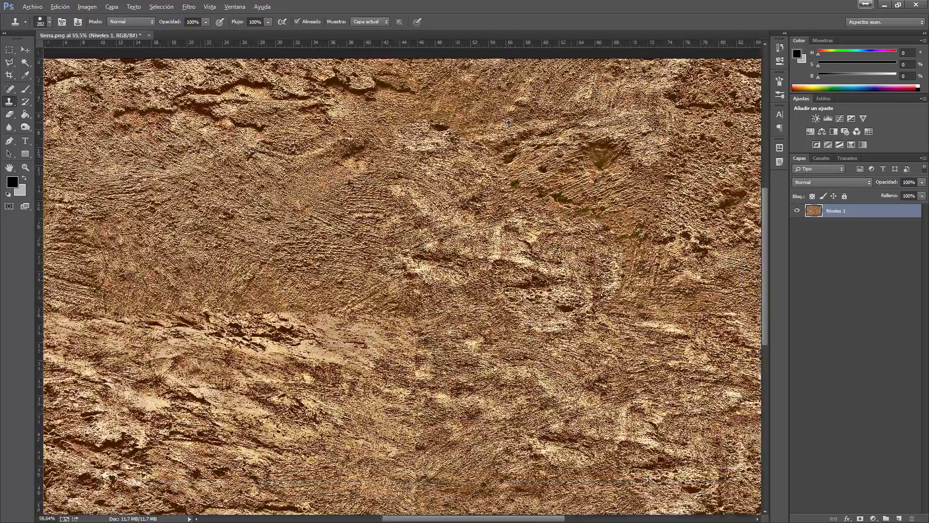
Step: Clone ground texture down the central vertical seam in the lower half of the image with a 77 px brush
scroll(499, 165, down, 2)
scroll(407, 476, up, 2)
scroll(407, 476, up, 1)
mouse_move(487, 271)
mouse_down()
mouse_move(422, 279)
mouse_move(441, 279)
mouse_up()
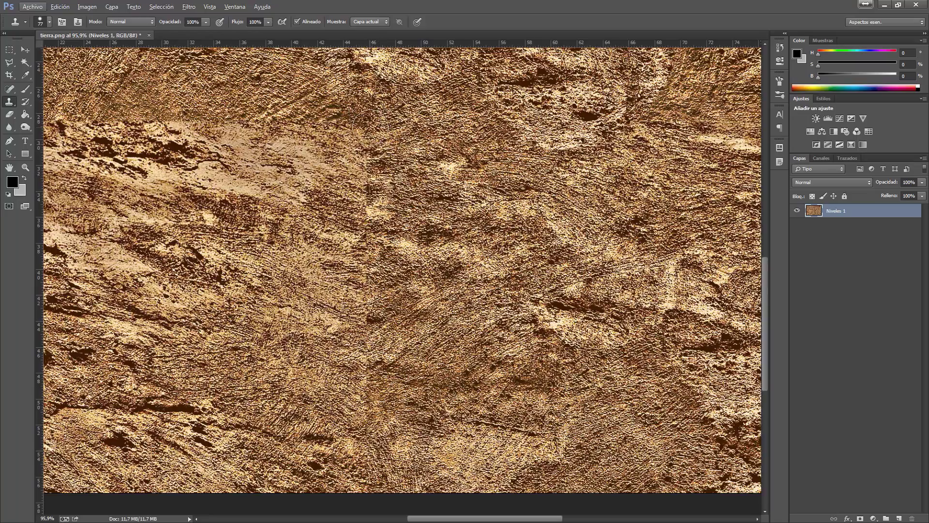
scroll(350, 265, up, 2)
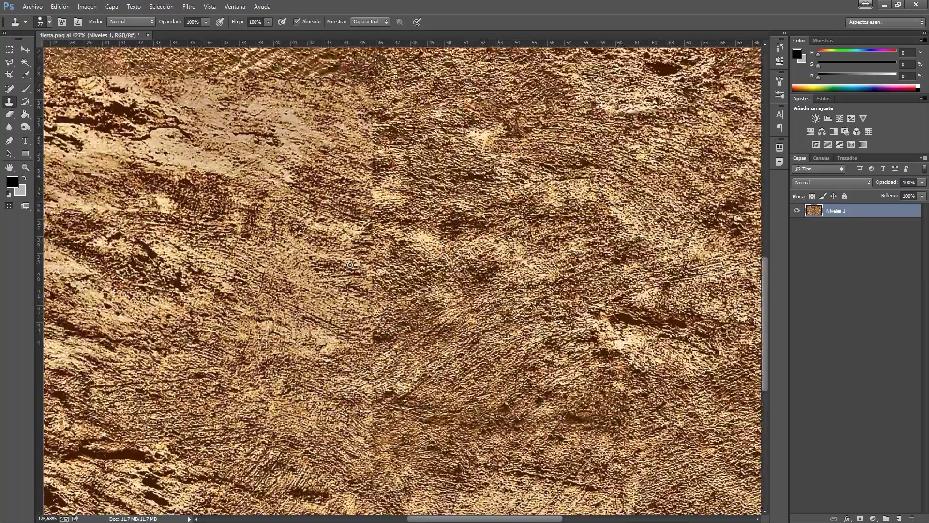
scroll(350, 264, up, 2)
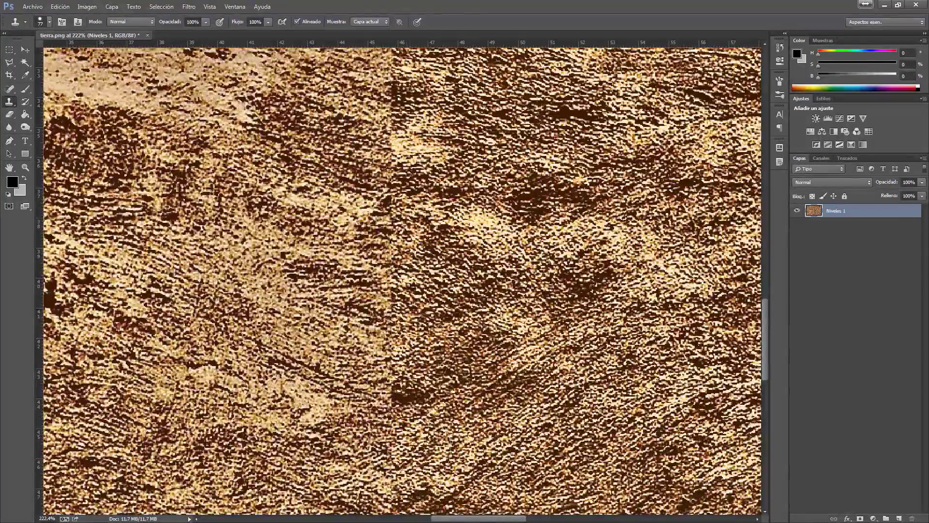
scroll(533, 160, down, 5)
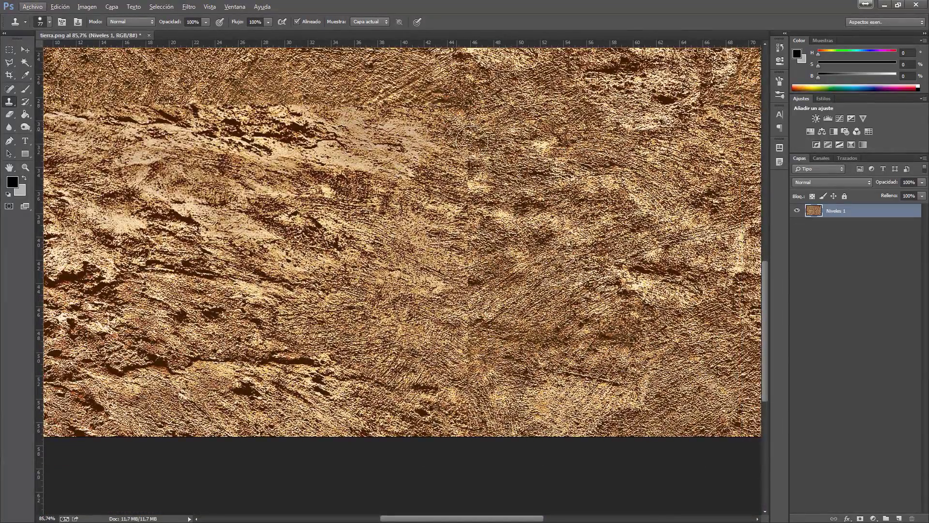
mouse_move(472, 141)
mouse_down()
mouse_move(460, 170)
mouse_move(465, 185)
mouse_move(455, 192)
mouse_move(457, 225)
mouse_up()
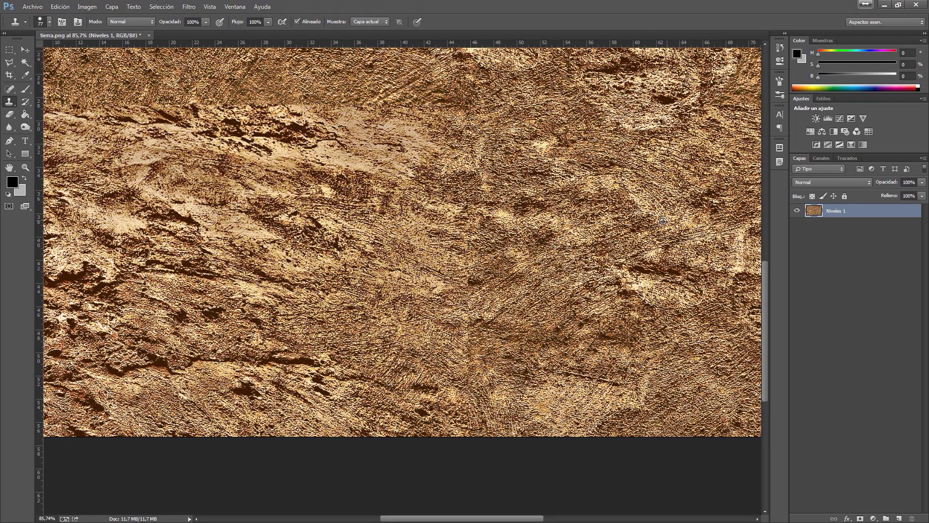
drag(299, 198, 331, 210)
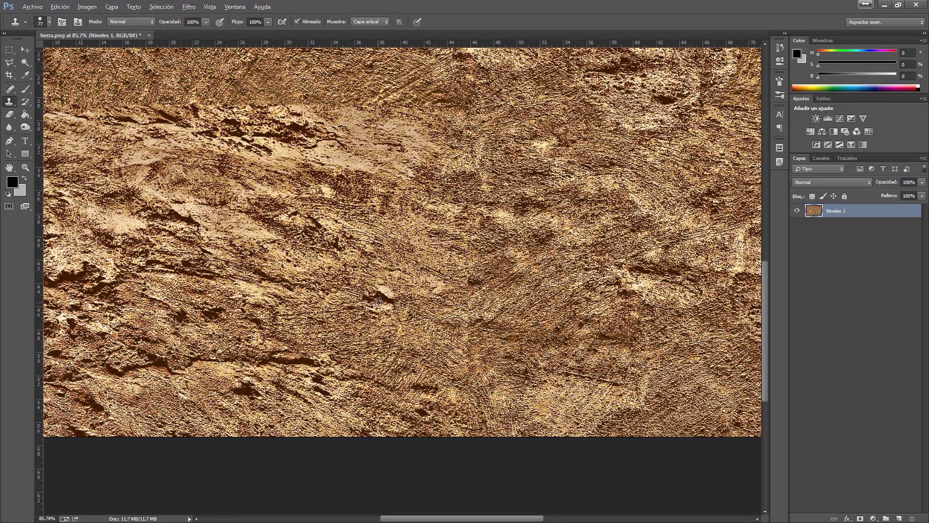
mouse_move(468, 221)
mouse_down()
mouse_move(463, 246)
mouse_move(473, 254)
mouse_move(455, 271)
mouse_move(467, 289)
mouse_move(459, 310)
mouse_move(474, 333)
mouse_move(452, 371)
mouse_move(475, 409)
mouse_up()
scroll(485, 414, down, 2)
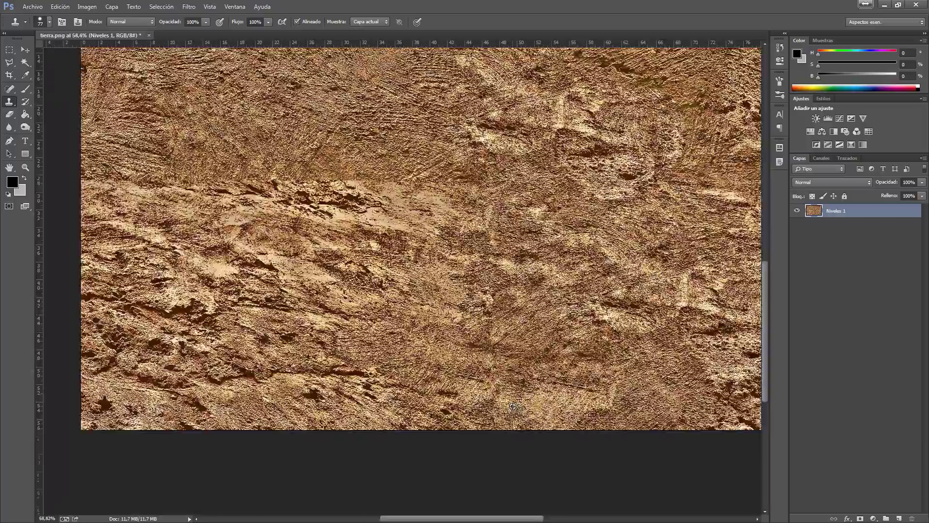
Step: Sample the cracked rock near the image's upper-left edge and clone it over the horizontal seam left of centre with a 163 px brush
scroll(484, 414, up, 3)
scroll(429, 348, down, 3)
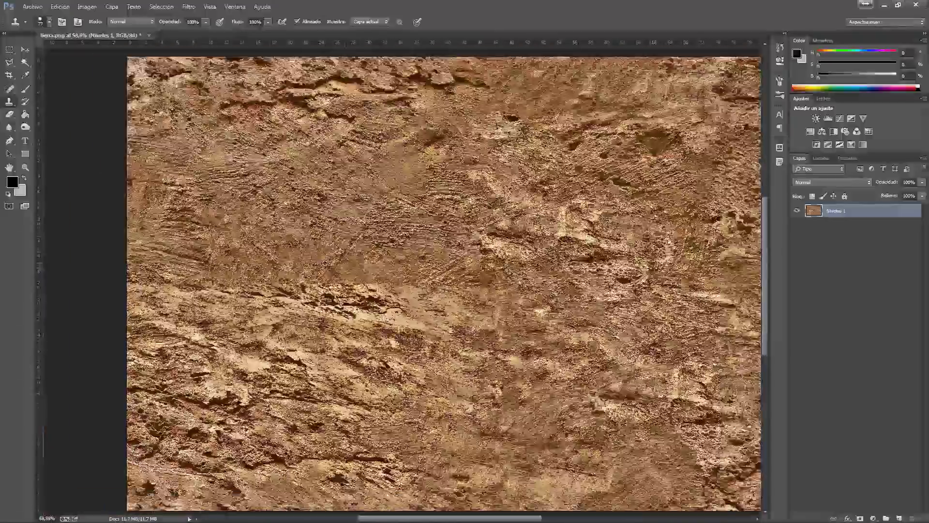
scroll(430, 348, up, 2)
scroll(430, 349, down, 1)
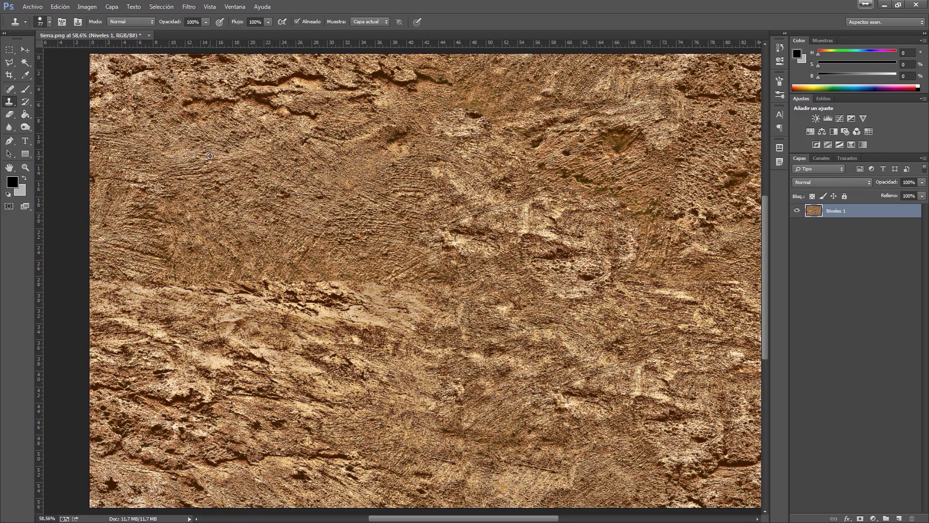
alt+right_click(249, 88)
mouse_move(330, 285)
mouse_down()
mouse_move(326, 272)
mouse_move(174, 285)
mouse_up()
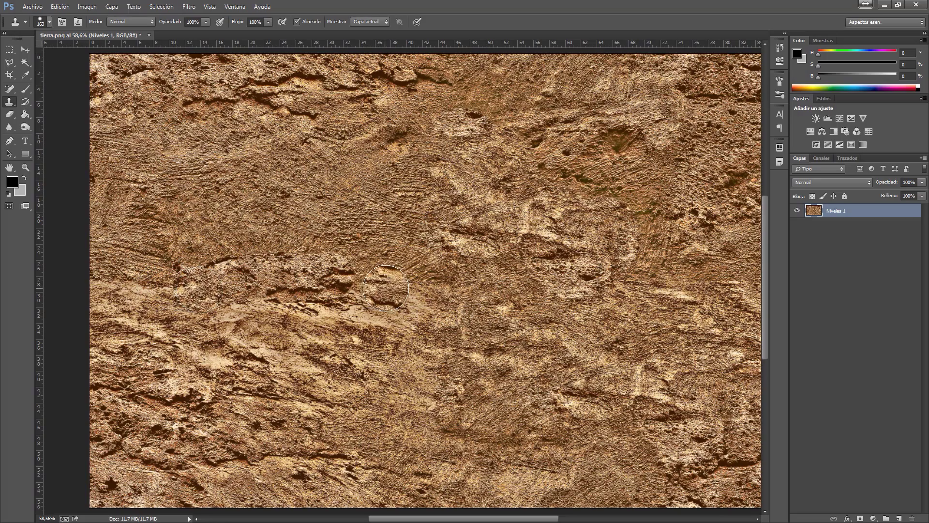
mouse_move(386, 288)
mouse_down()
mouse_move(357, 290)
mouse_move(411, 284)
mouse_move(375, 281)
mouse_move(354, 268)
mouse_move(344, 244)
mouse_move(317, 257)
mouse_up()
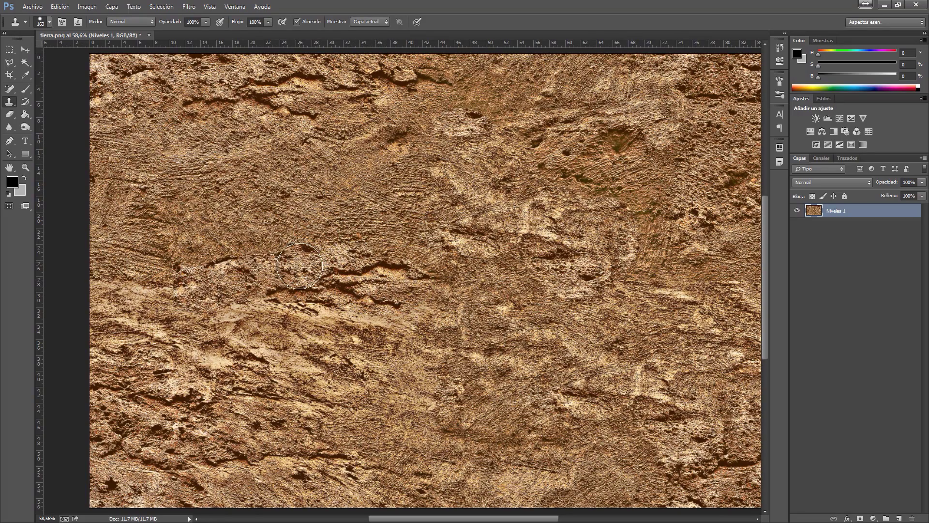
Step: Sample the ground beside the dark crack left of centre and clone it over the lower central seam with the 163 px brush
scroll(291, 271, up, 3)
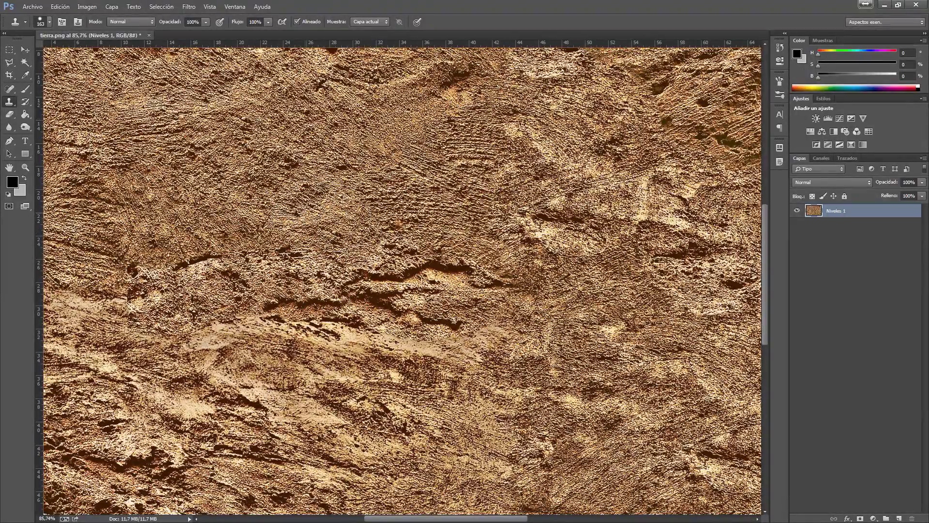
scroll(322, 223, down, 3)
alt+click(322, 222)
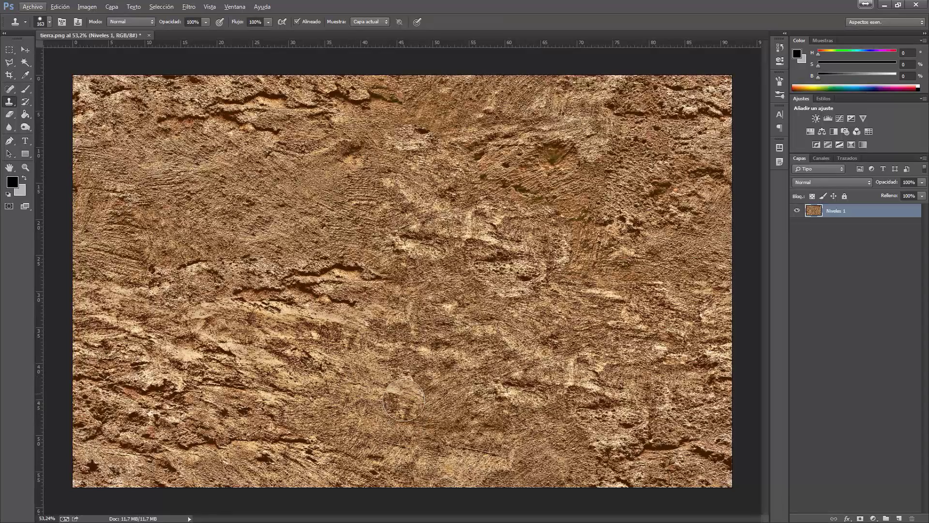
mouse_move(404, 400)
mouse_down()
mouse_move(402, 387)
mouse_move(402, 426)
mouse_move(434, 439)
mouse_up()
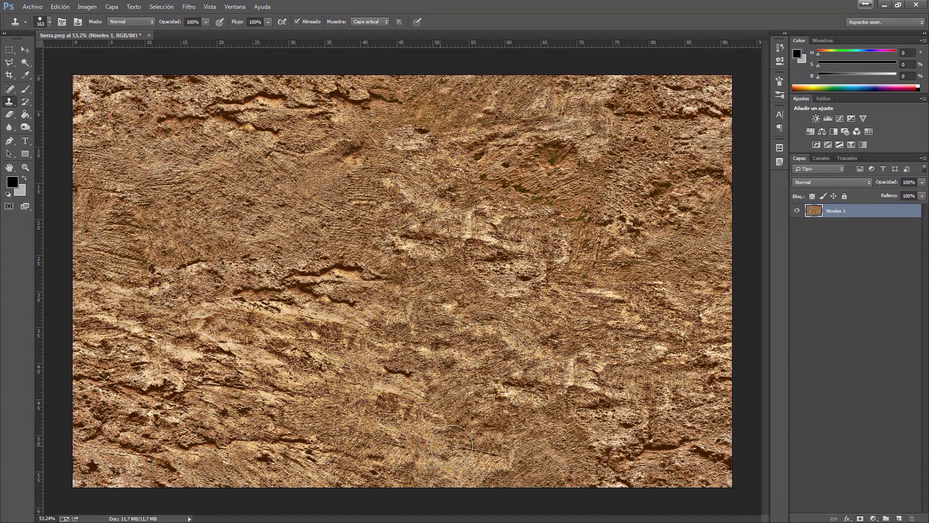
Step: Try to patch the short dark crack just below the image centre with the Parche tool
click(12, 93)
right_click(13, 95)
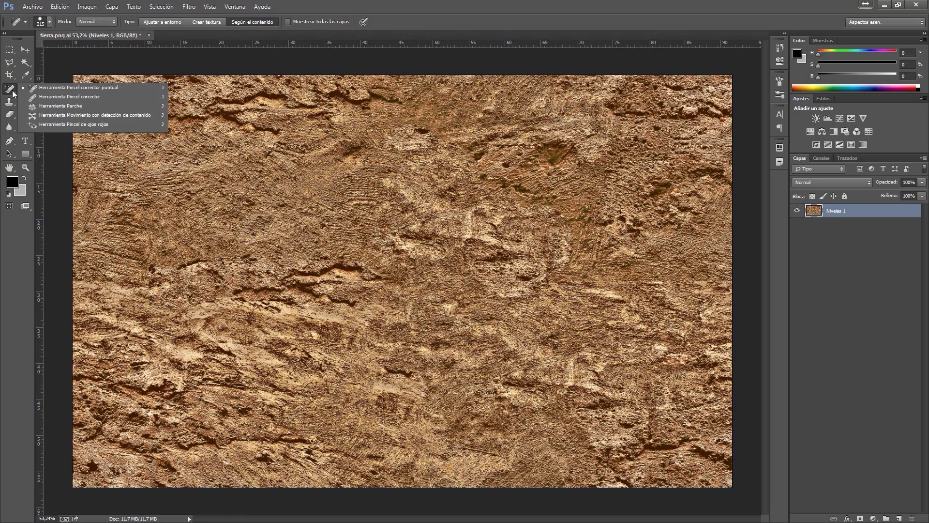
click(48, 107)
scroll(434, 337, up, 2)
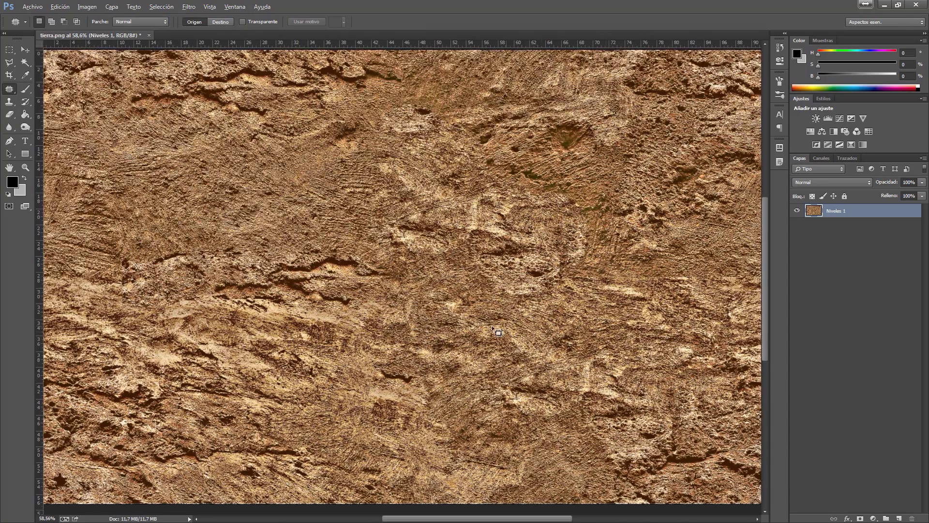
scroll(182, 338, up, 4)
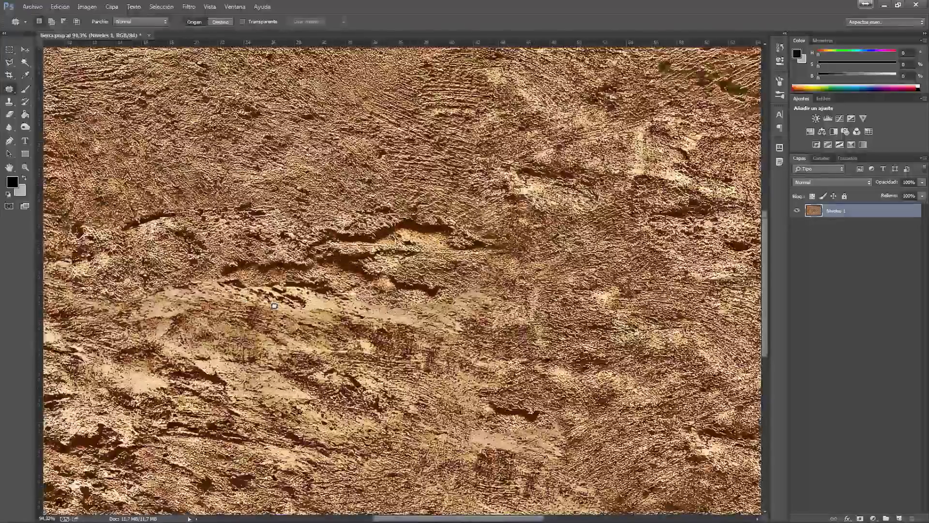
scroll(331, 260, up, 5)
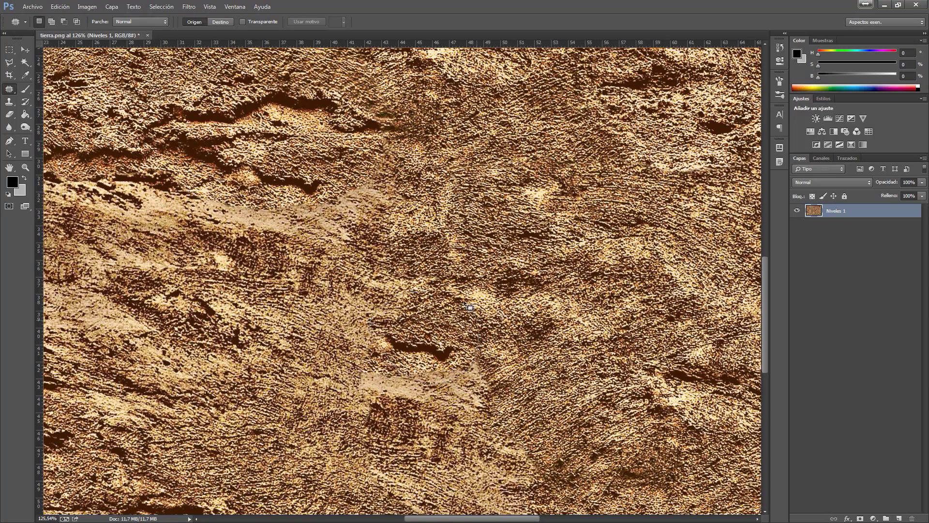
mouse_move(469, 307)
mouse_down()
mouse_move(471, 328)
mouse_move(586, 259)
mouse_move(634, 254)
mouse_up()
drag(608, 314, 608, 314)
key(ctrl+d)
scroll(471, 348, down, 5)
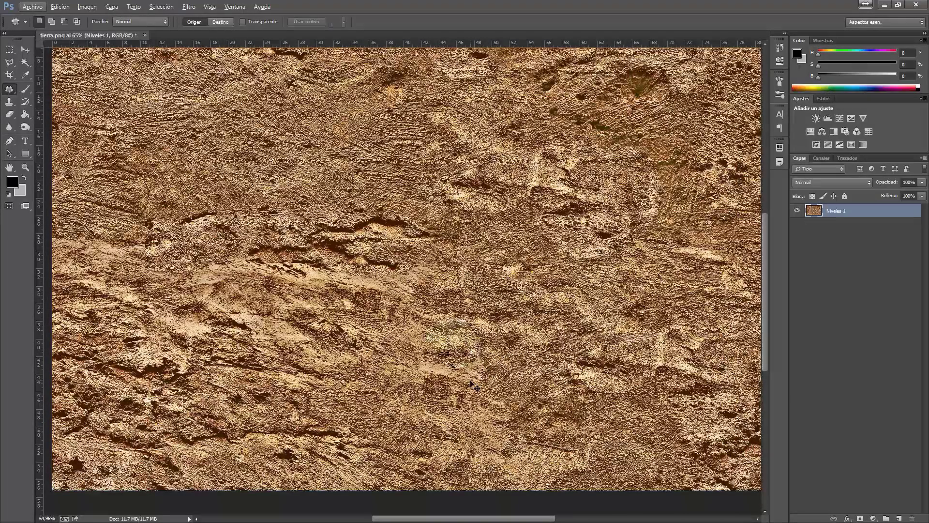
Step: Undo the patch over the short dark crack and clear the remaining selection
key(ctrl+shift+d)
key(ctrl+d)
key(ctrl+alt+z)
key(ctrl+alt+z)
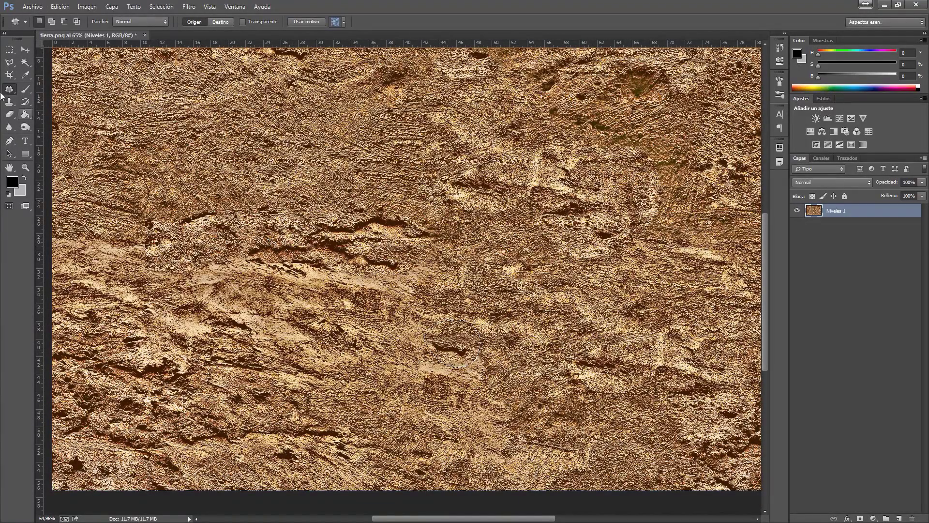
click(9, 50)
click(261, 177)
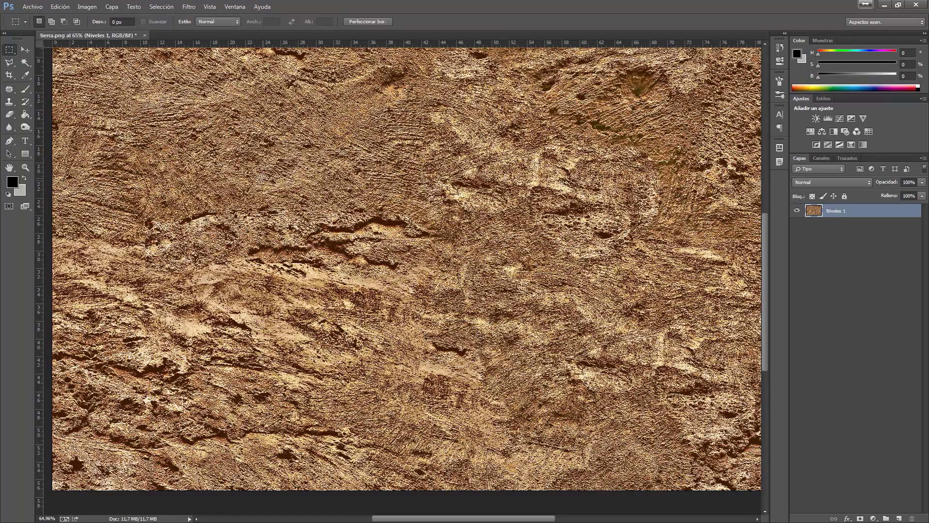
Step: Heal the short dark crack and the ground around it below the image centre, using the Pincel corrector with a reduced brush size
click(9, 89)
click(55, 97)
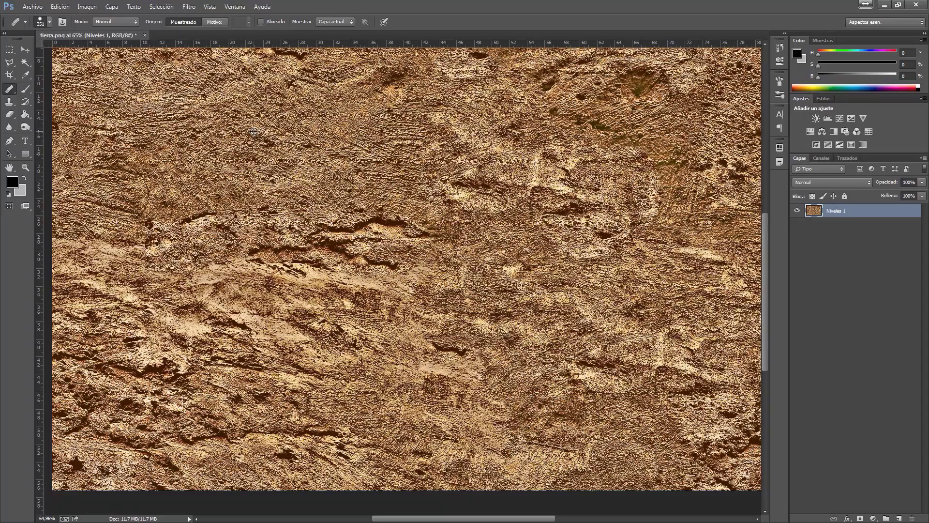
alt+right_click(455, 371)
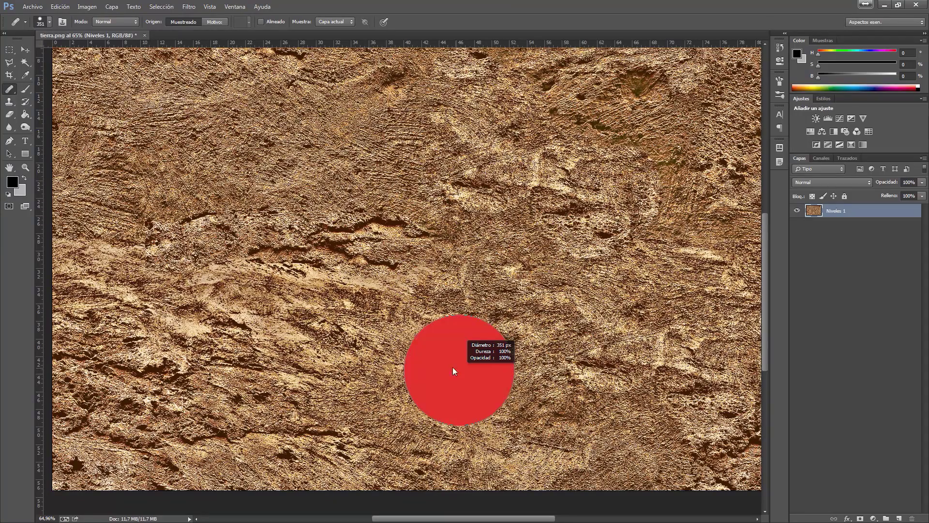
mouse_move(454, 371)
mouse_down()
mouse_move(422, 365)
mouse_move(446, 373)
mouse_move(447, 365)
mouse_up()
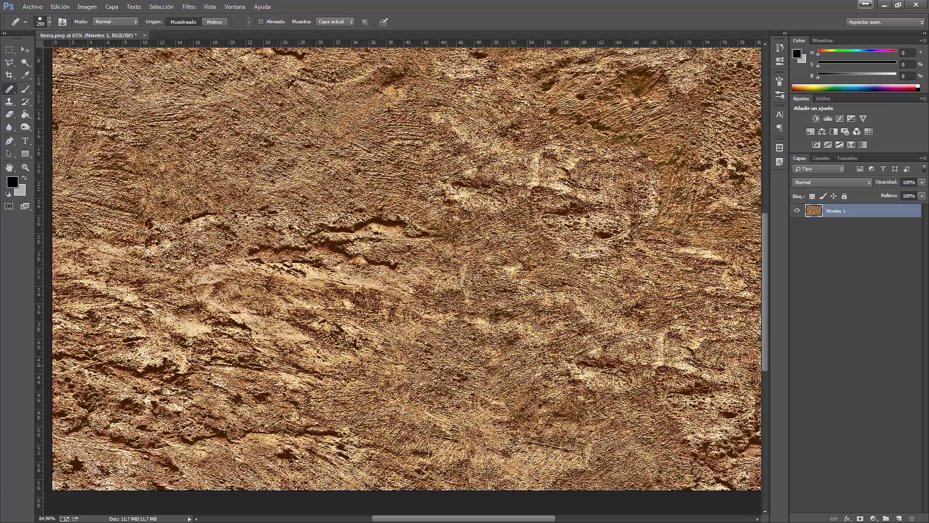
drag(388, 449, 343, 422)
scroll(599, 380, down, 2)
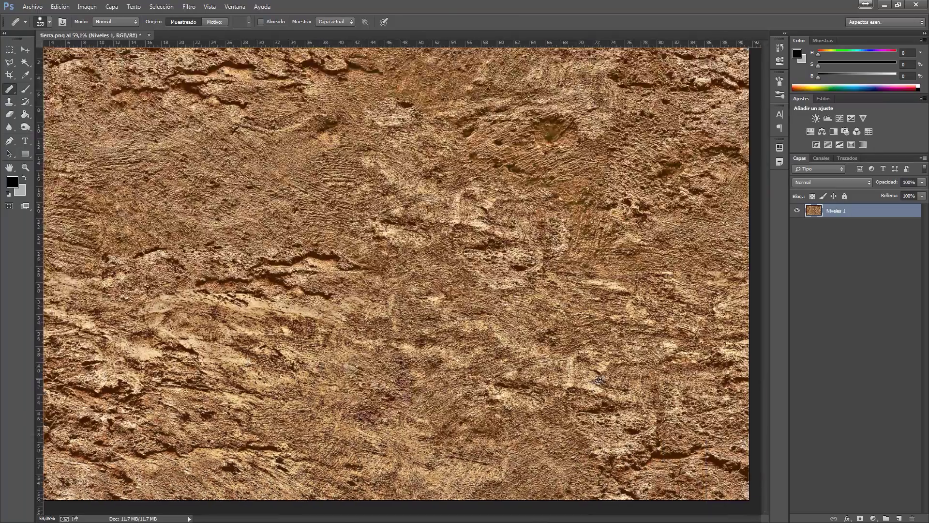
Step: Heal the horizontal seam right of the image centre, finishing the remaining dark patch with a 170 px healing brush
scroll(599, 380, up, 2)
mouse_move(561, 276)
mouse_down()
mouse_move(540, 254)
mouse_move(605, 256)
mouse_up()
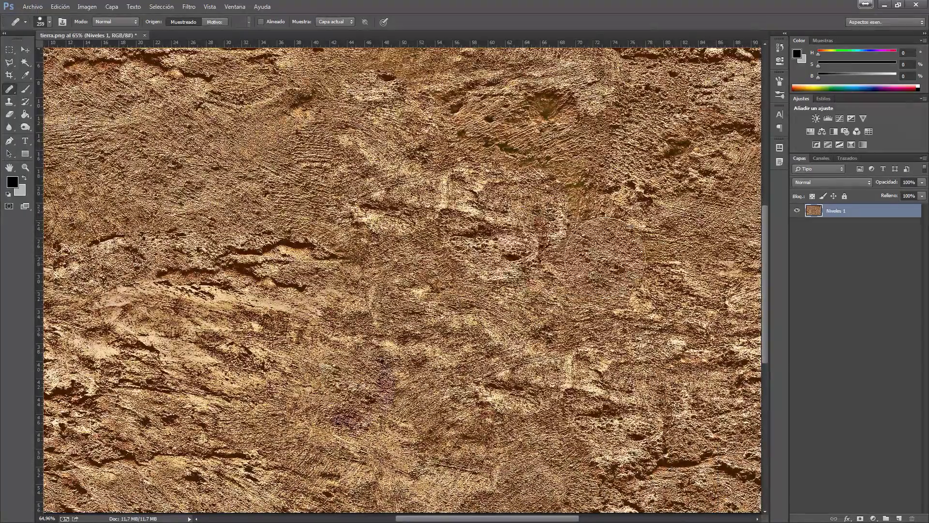
click(587, 393)
scroll(600, 339, up, 4)
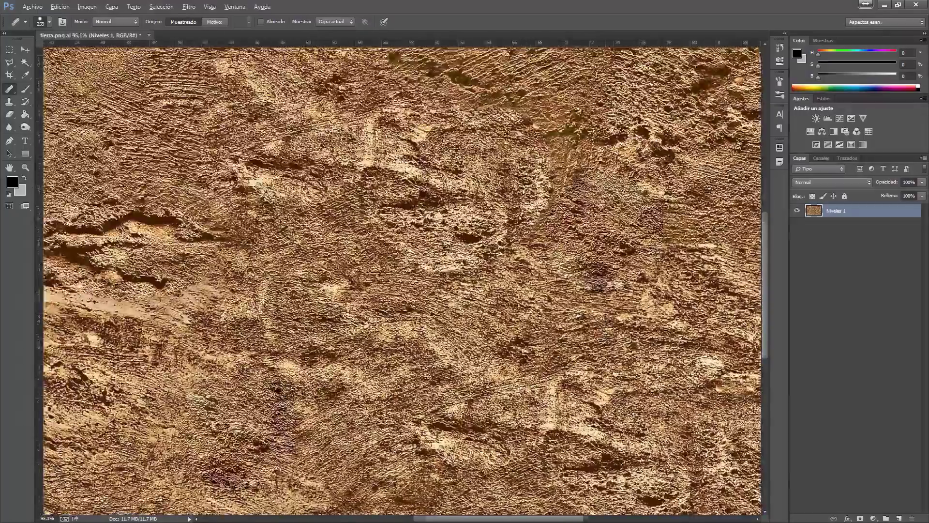
mouse_move(605, 318)
mouse_down()
mouse_move(570, 291)
mouse_move(562, 324)
mouse_move(549, 319)
mouse_move(525, 286)
mouse_up()
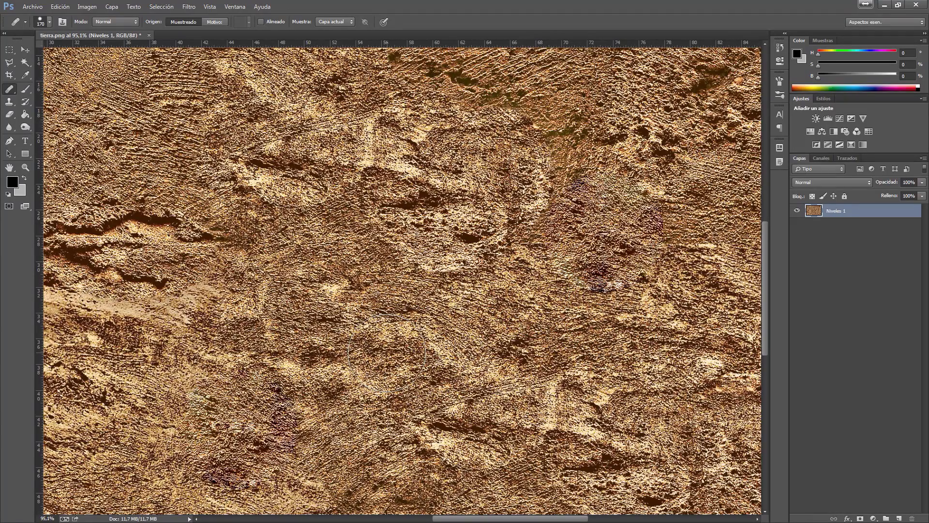
click(600, 285)
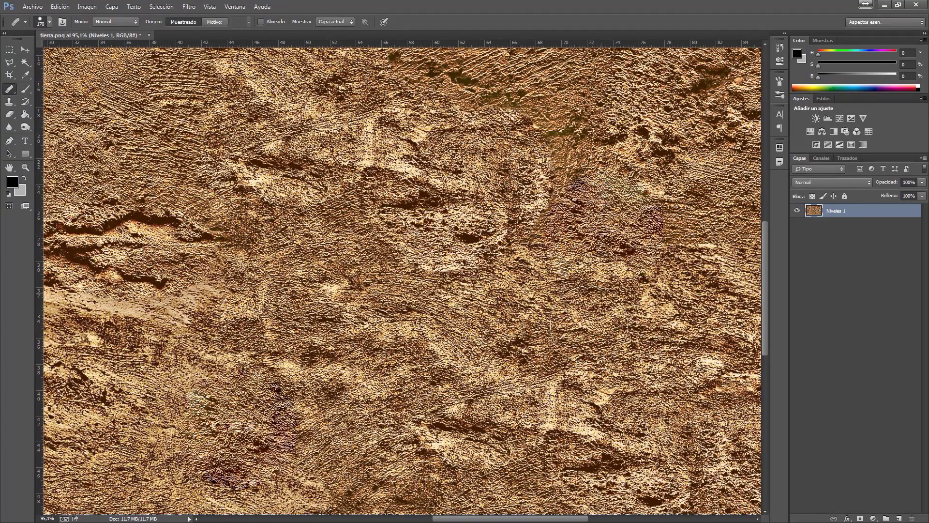
Step: Heal the smooth seam area near the upper middle of the image with the 170 px Pincel corrector
scroll(629, 407, down, 5)
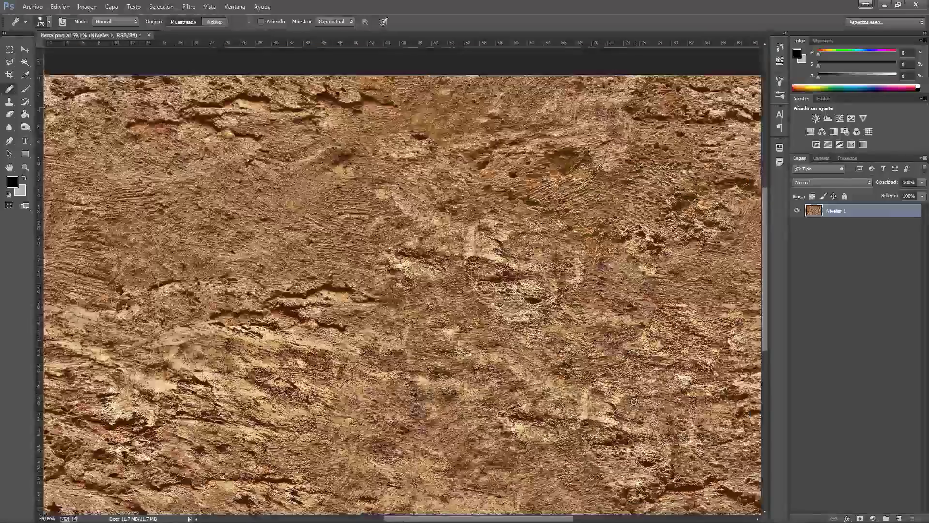
scroll(634, 402, down, 1)
scroll(526, 180, up, 8)
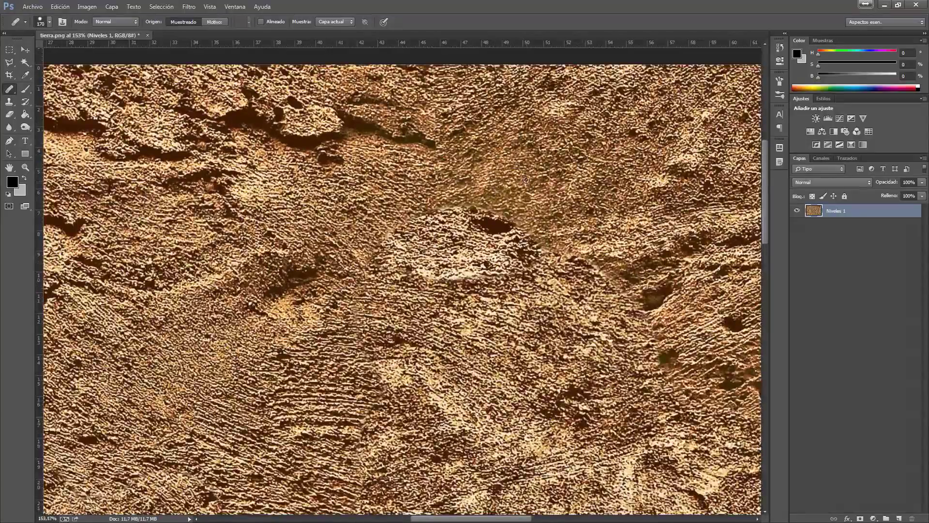
scroll(526, 180, up, 2)
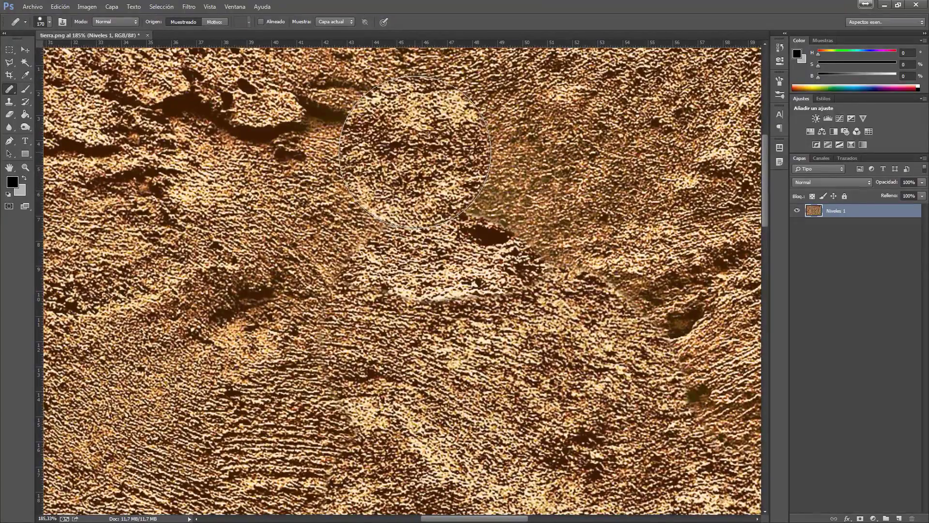
mouse_move(417, 290)
mouse_down()
mouse_move(387, 193)
mouse_move(484, 159)
mouse_up()
scroll(533, 184, down, 3)
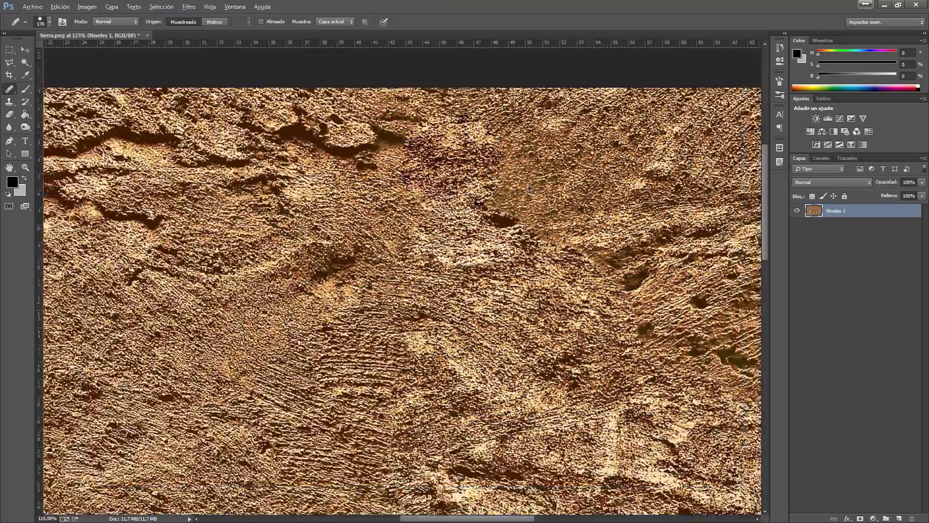
Step: Apply the Desplazamiento filter with +1280 px horizontal and +800 px vertical offset, using Dar la vuelta for undefined areas
scroll(530, 188, down, 4)
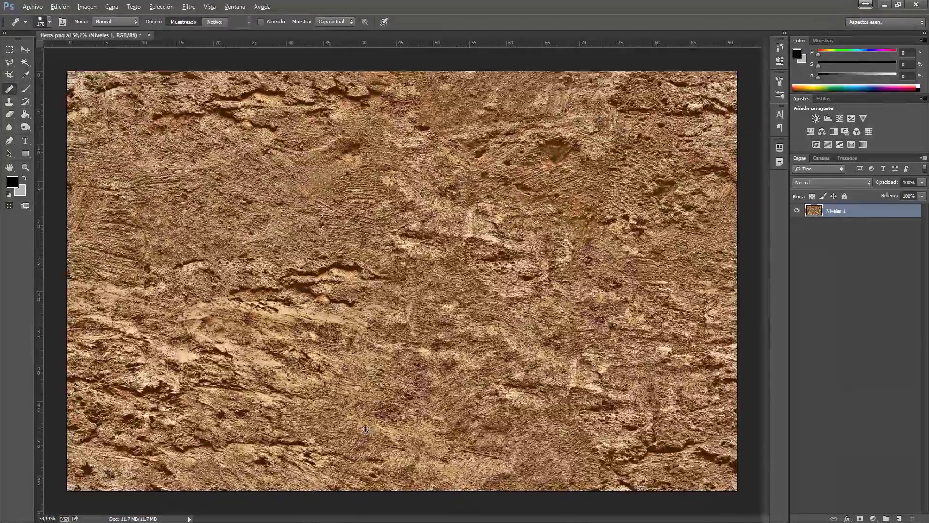
scroll(402, 261, up, 1)
scroll(412, 228, down, 1)
scroll(419, 251, up, 1)
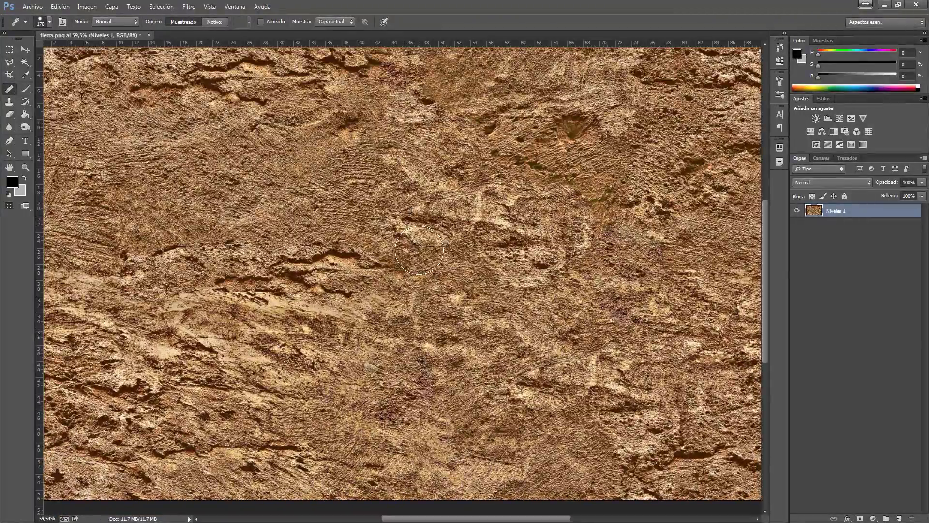
scroll(419, 250, down, 1)
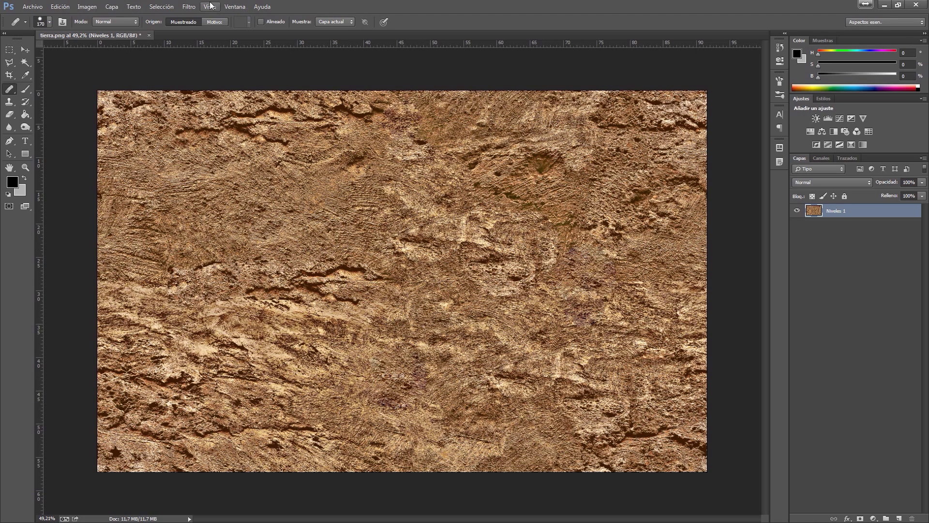
click(190, 7)
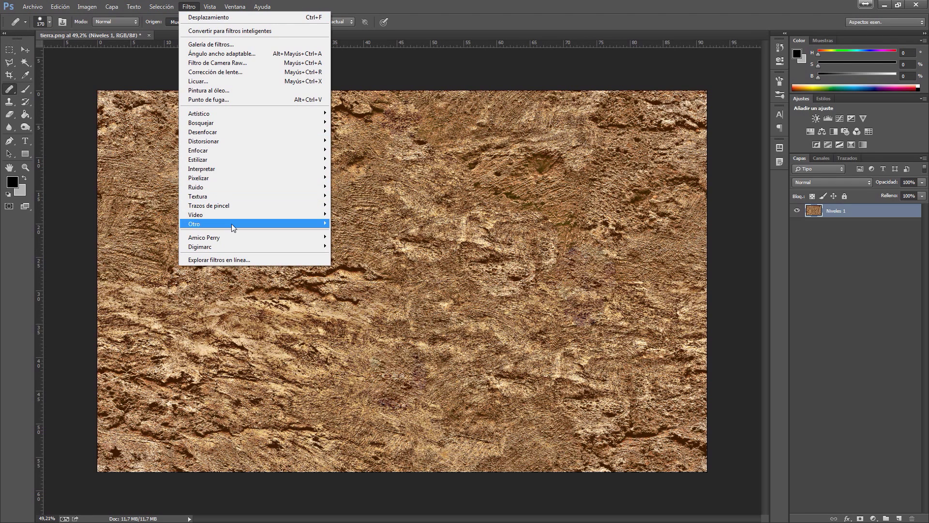
mouse_move(231, 224)
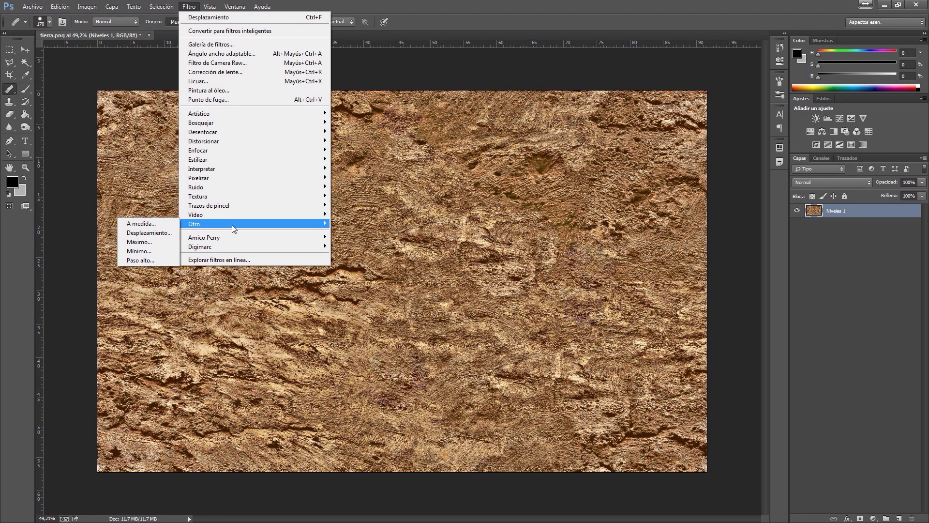
click(152, 233)
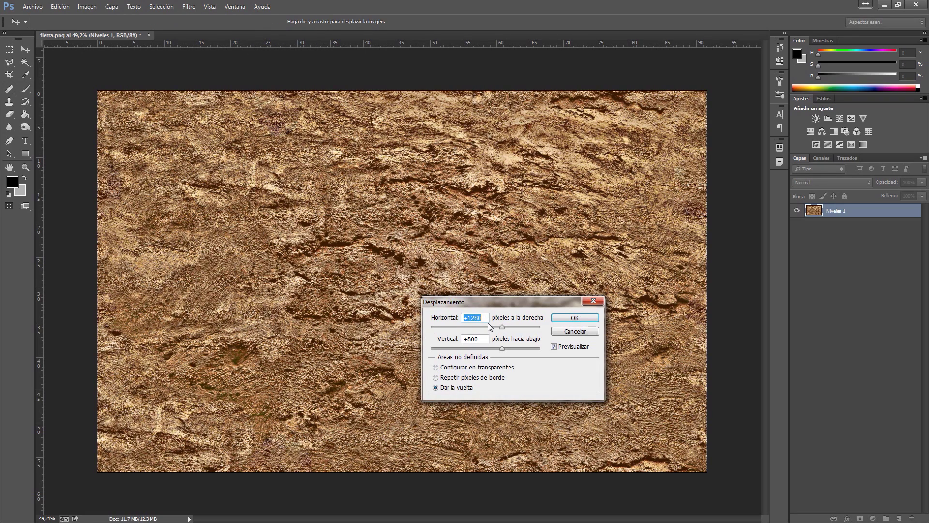
click(579, 319)
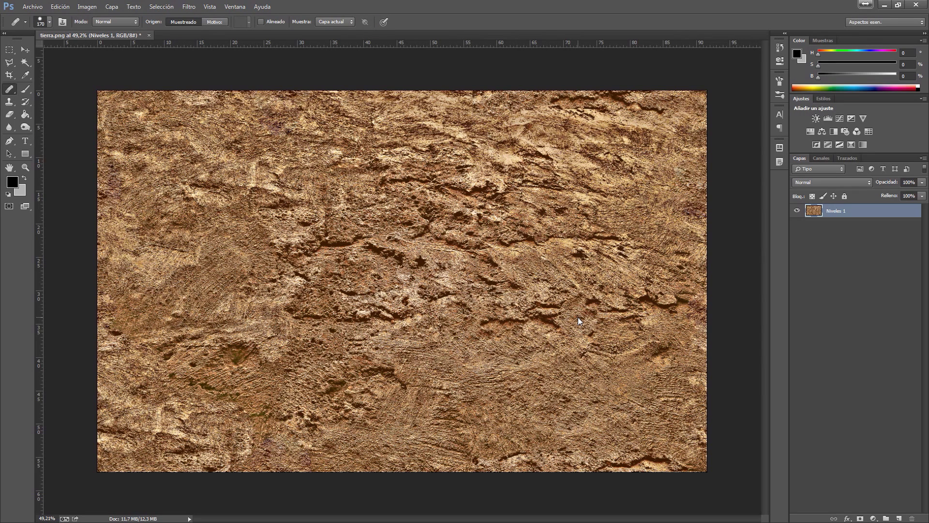
Step: Save a PNG copy to Escritorio as tierra2.png with Menor/Lento compression and no interlacing, and minimize the window to show the desktop
click(32, 7)
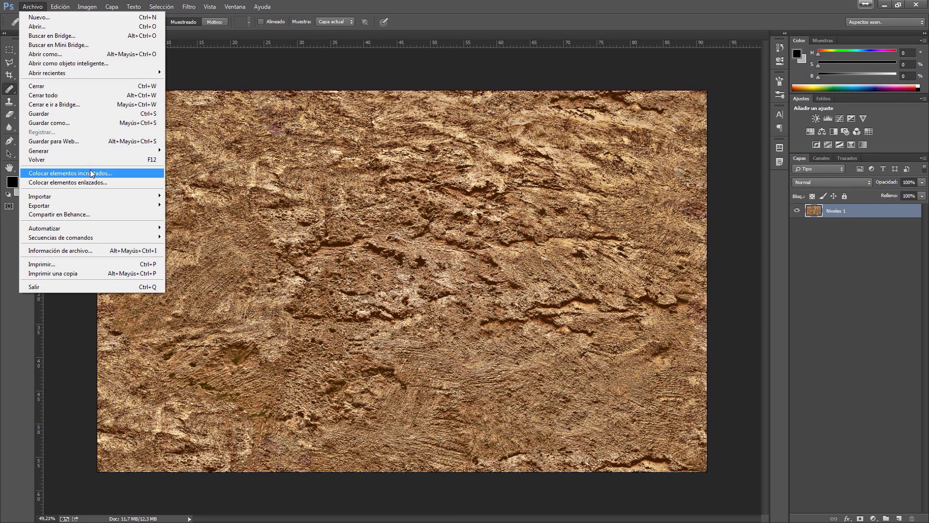
click(85, 122)
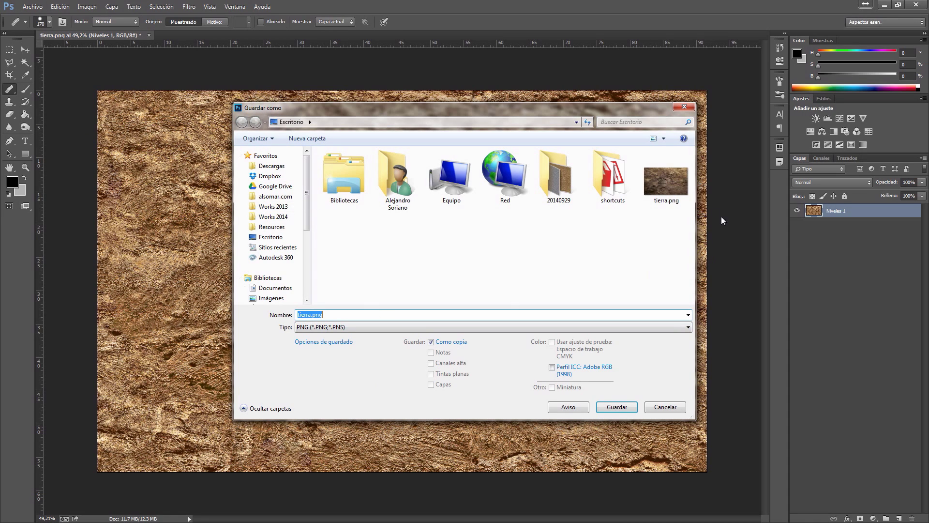
click(666, 180)
click(313, 315)
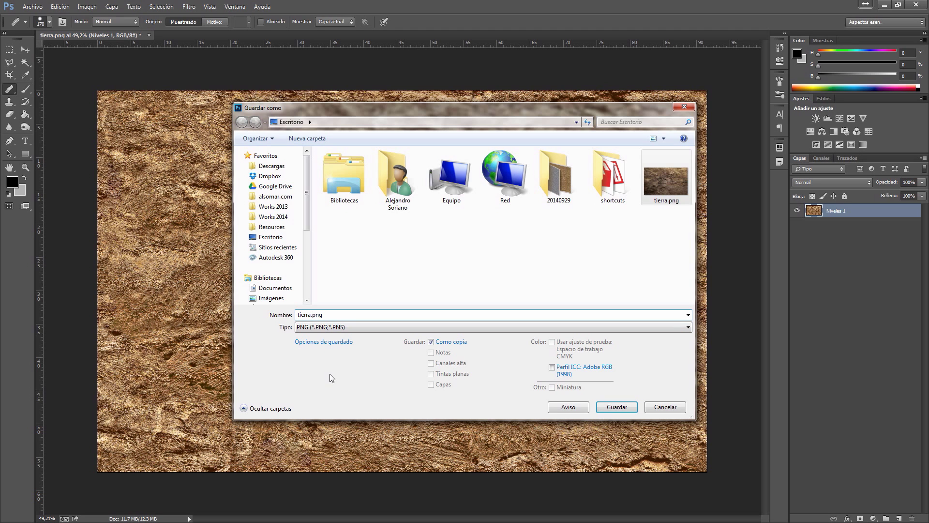
text(2)
click(611, 407)
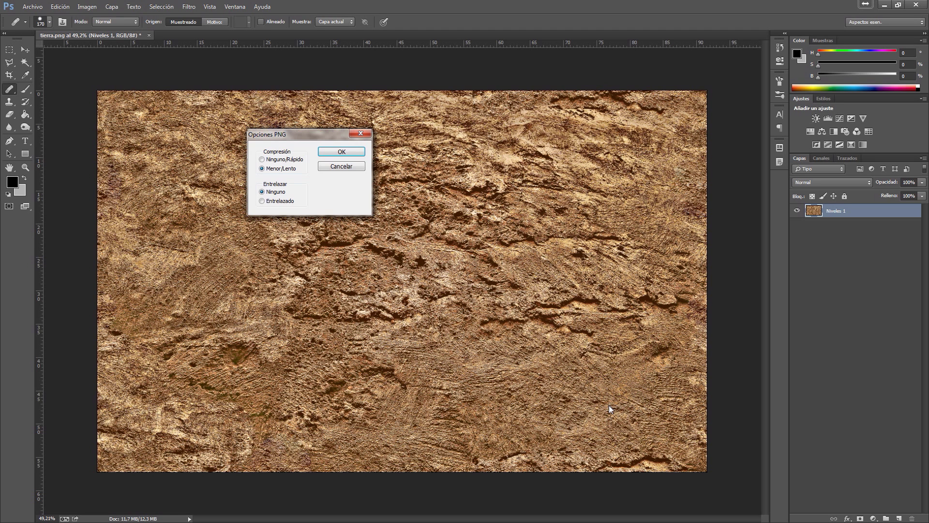
click(338, 153)
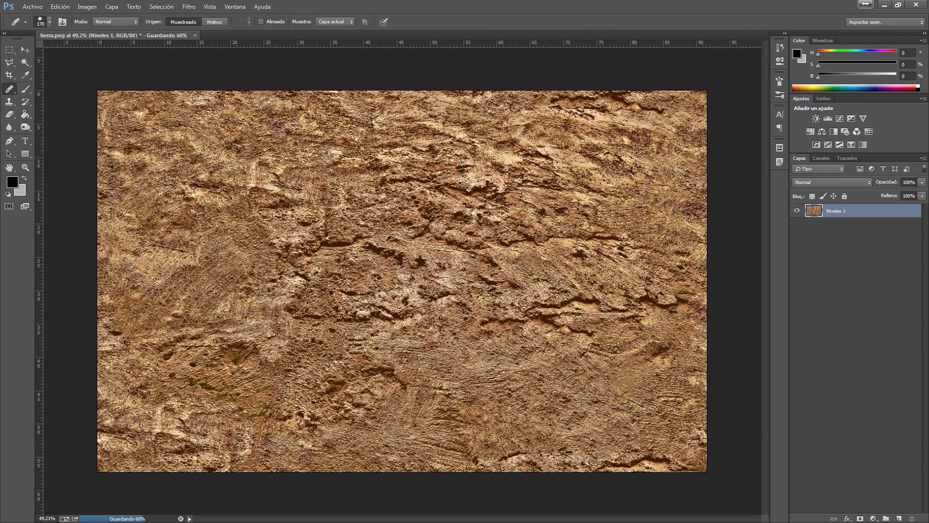
click(882, 5)
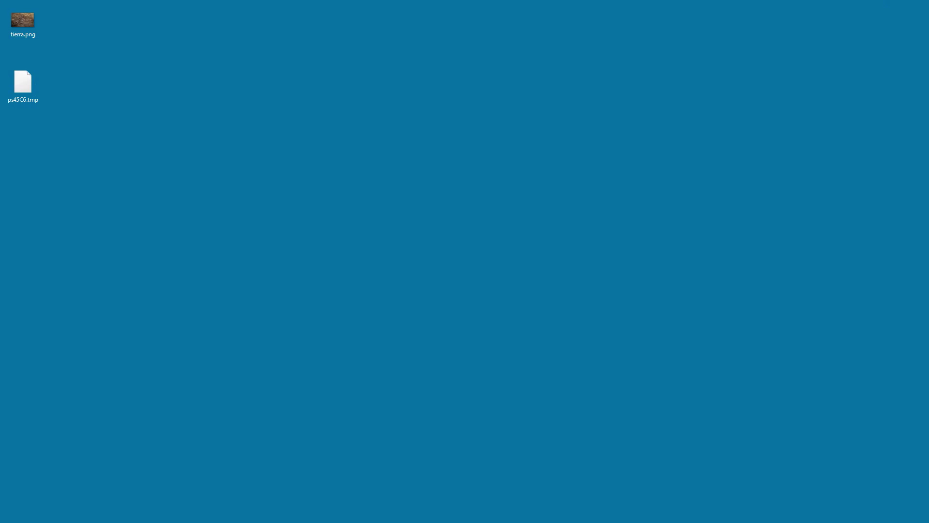
Step: Switch to SketchUp Make, shrink its window and move it and the large toolset clear of the desktop image files
key(alt+Tab)
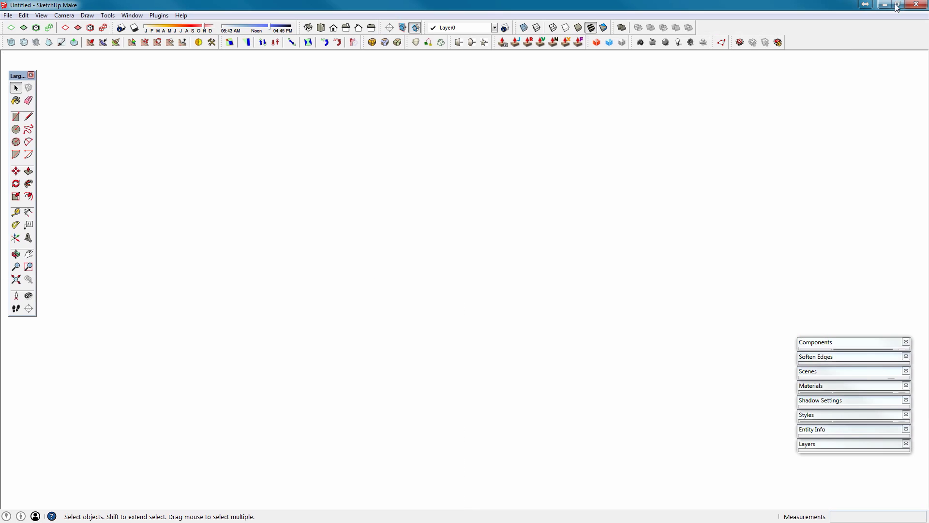
click(898, 4)
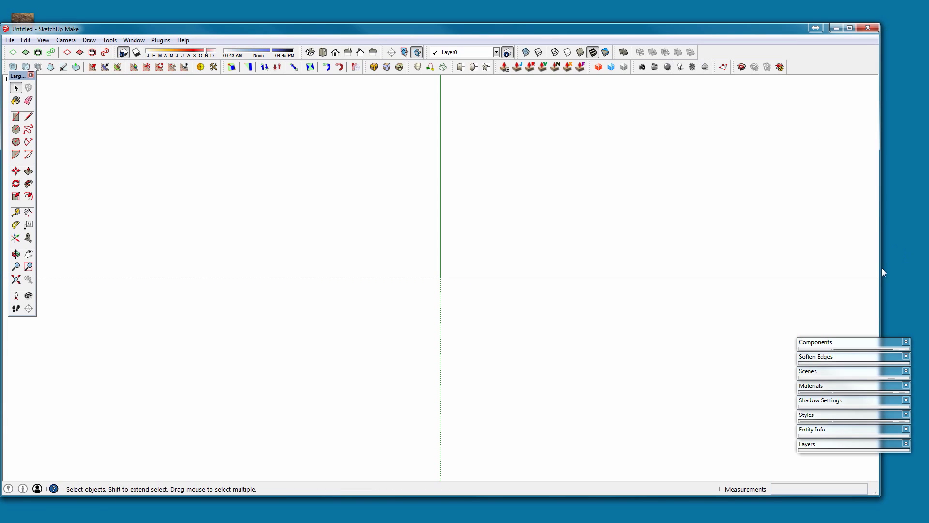
drag(879, 267, 767, 264)
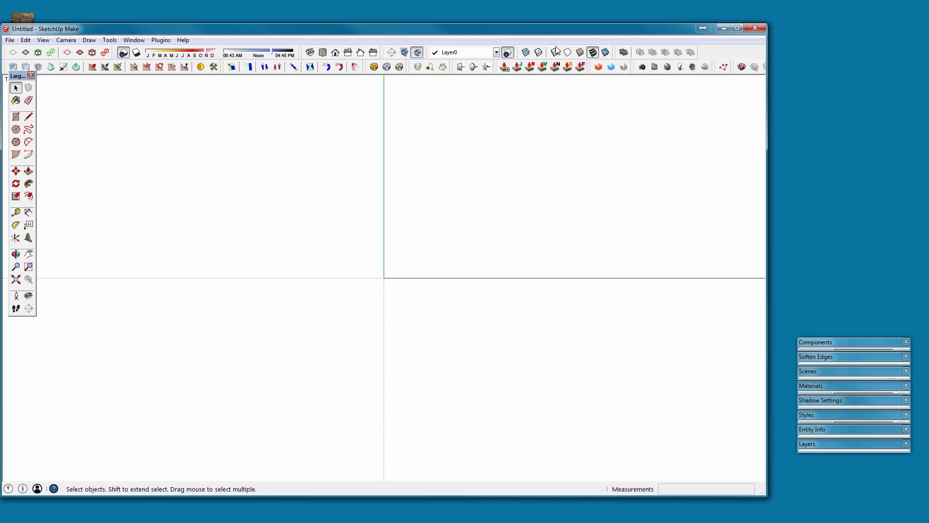
mouse_move(556, 34)
mouse_down()
mouse_move(669, 37)
mouse_move(684, 28)
mouse_up()
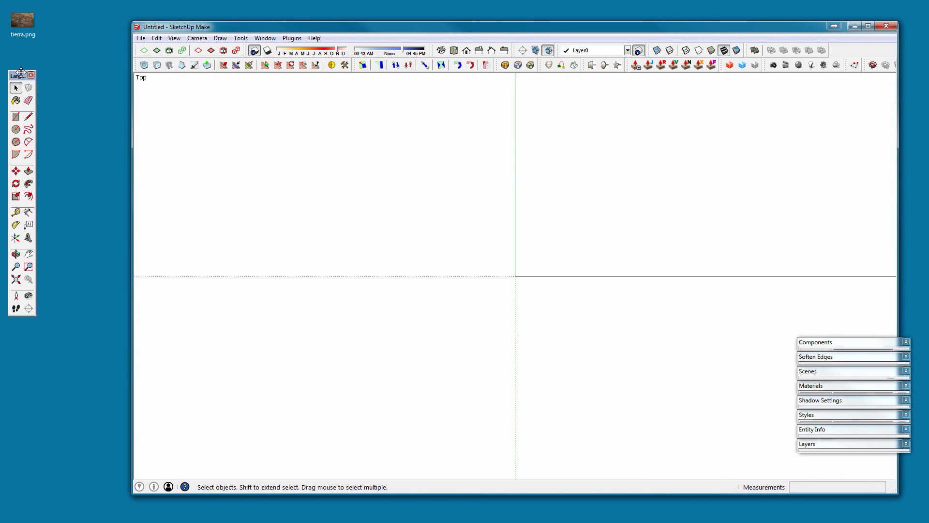
drag(20, 72, 62, 102)
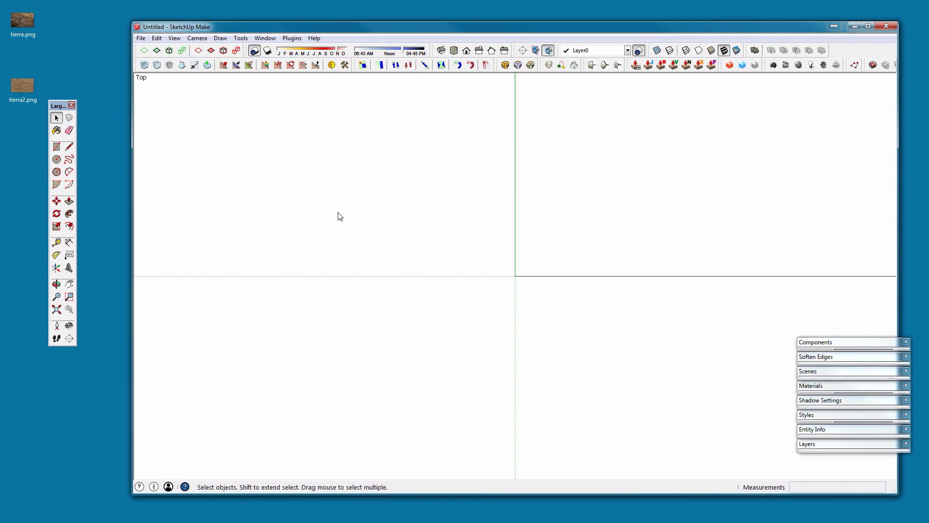
Step: Place tierra.png and tierra2.png from the desktop as images in the model, with tierra2.png below tierra.png
click(301, 237)
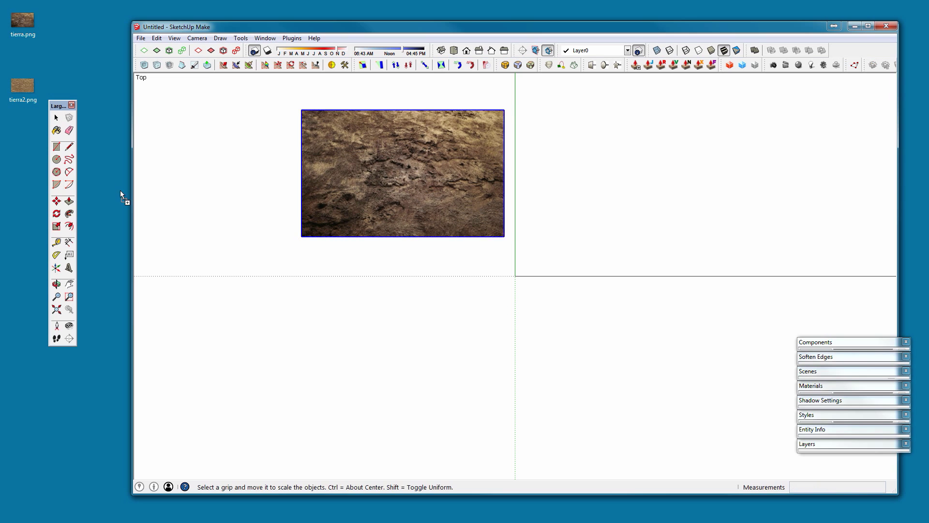
mouse_move(22, 85)
mouse_down()
mouse_move(274, 300)
mouse_move(308, 357)
mouse_up()
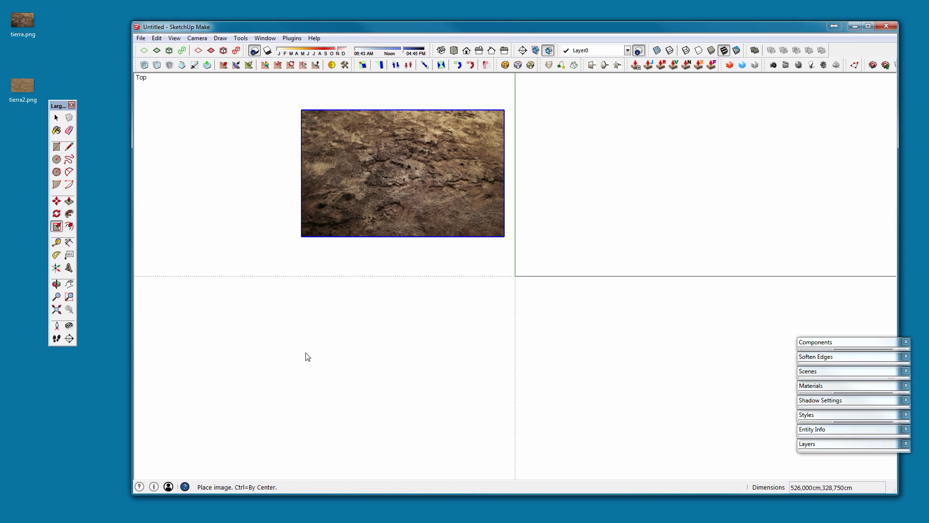
click(298, 404)
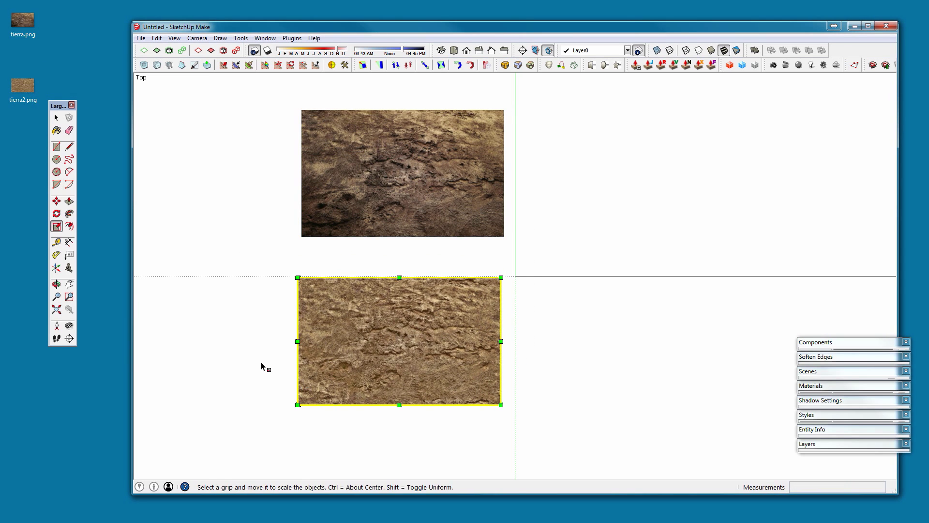
Step: Draw a rectangle larger than the images on the ground, to the right of the two pictures
key(r)
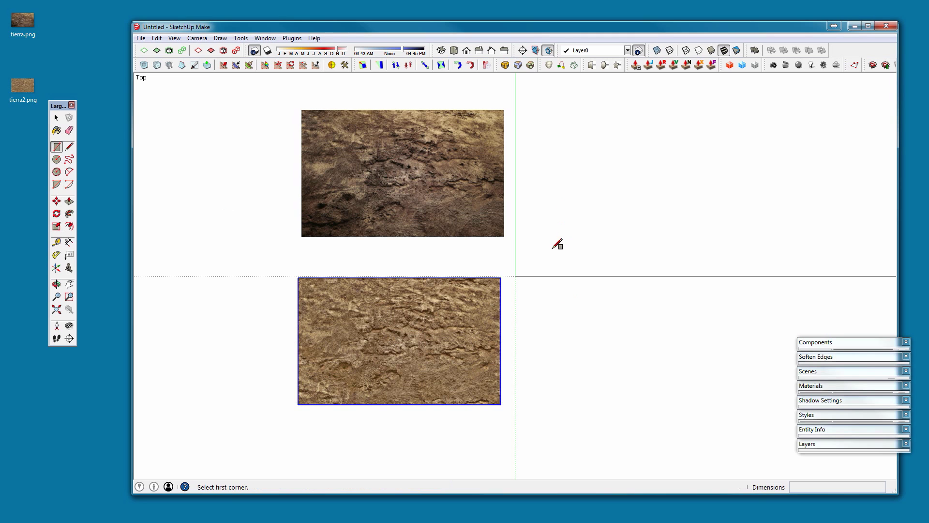
click(550, 247)
scroll(426, 494, down, 1)
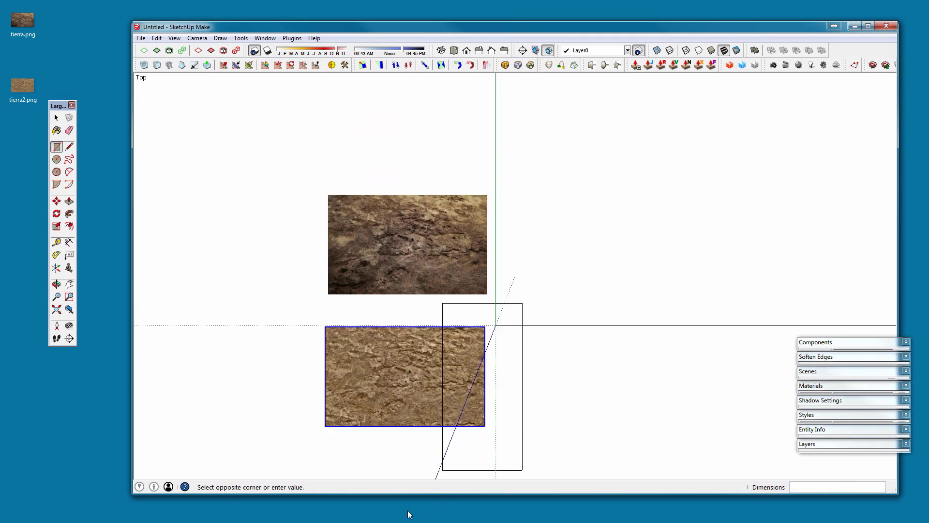
scroll(408, 515, down, 2)
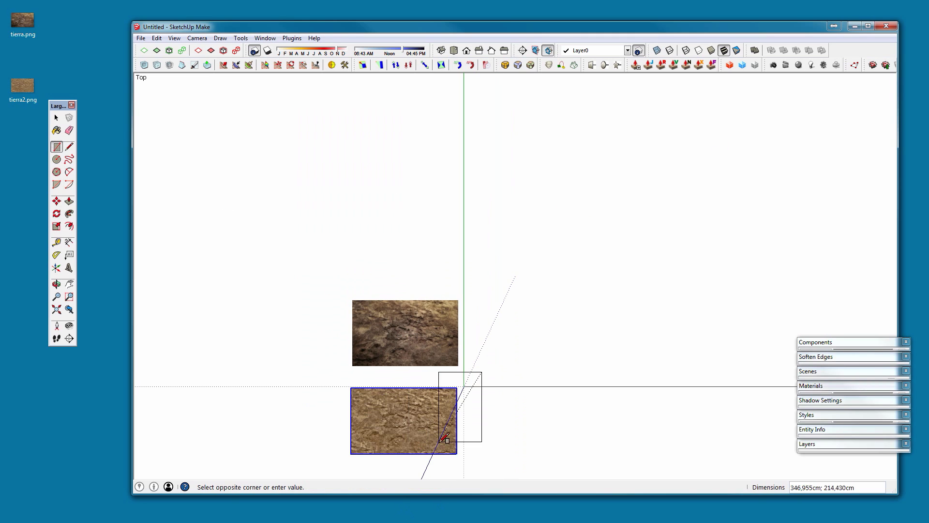
click(659, 229)
key(space)
click(583, 294)
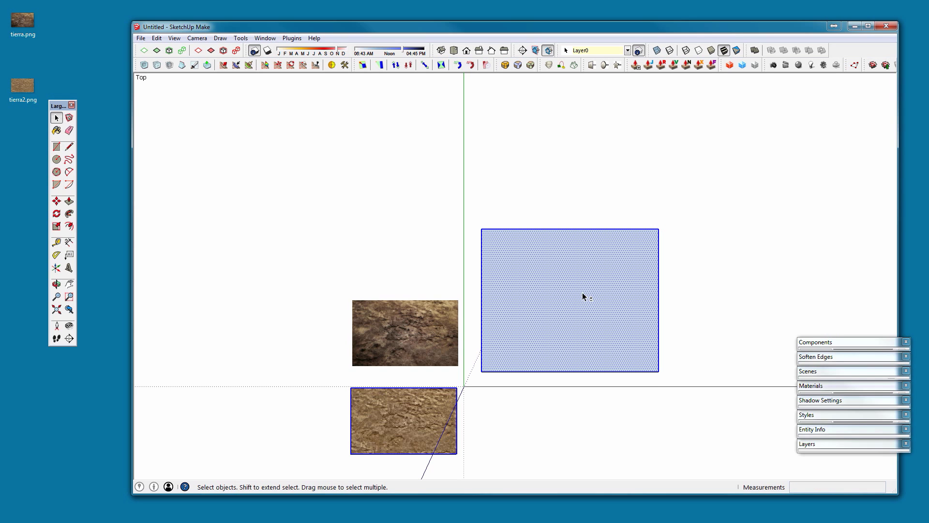
key(m)
click(483, 231)
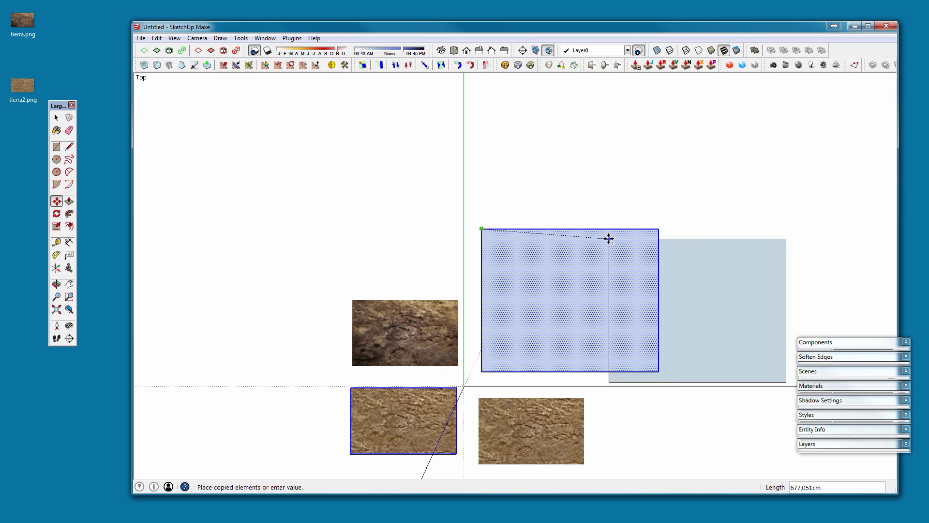
key(space)
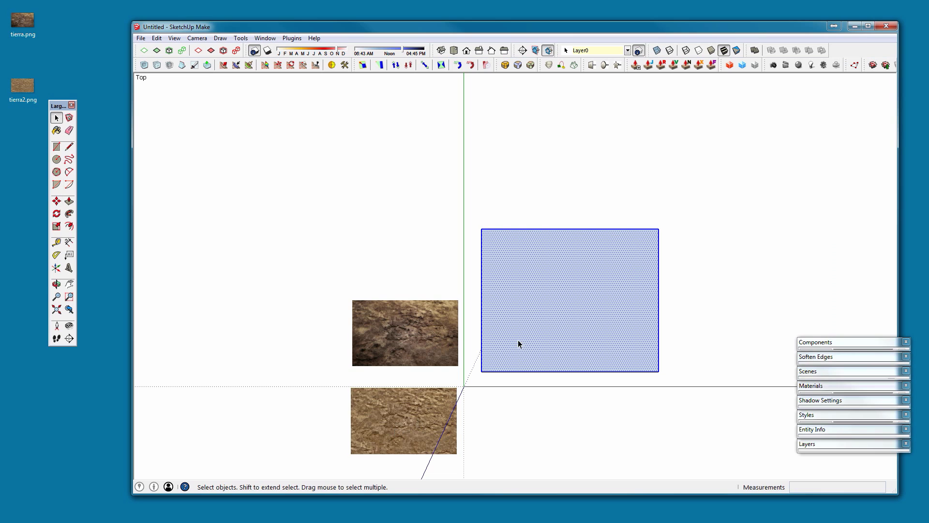
Step: Copy the rectangle alone to the right along the red axis, leaving a small gap beside the original
key(m)
key(ctrl)
click(520, 209)
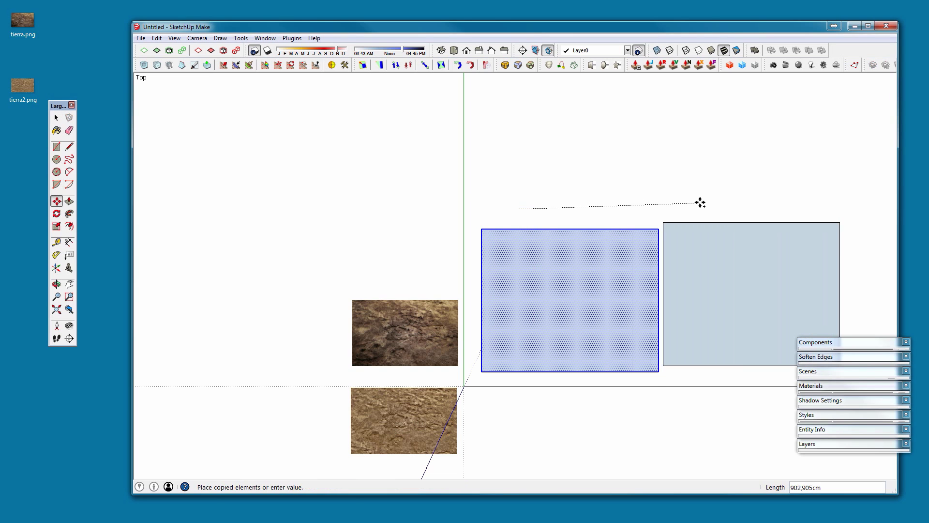
click(704, 209)
key(space)
Step: Use the tierra and tierra2 images as materials in the model
right_click(420, 324)
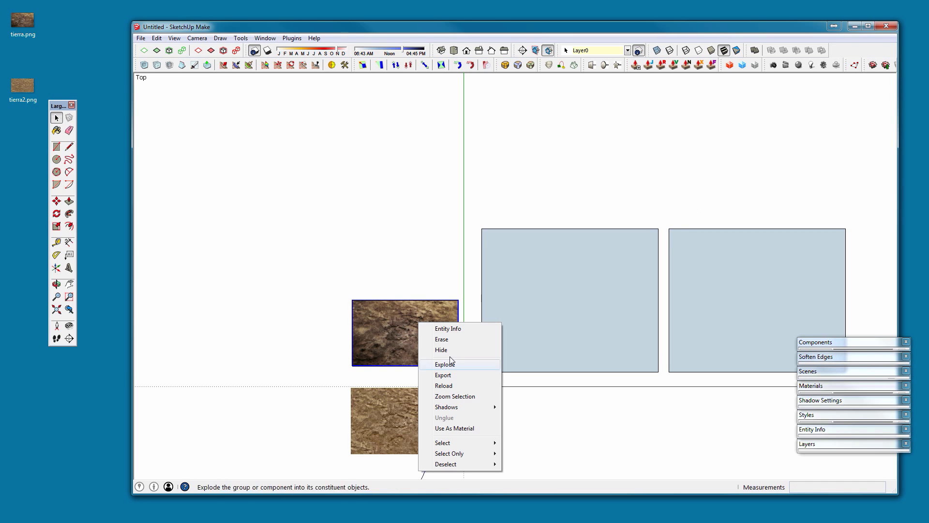
key(Escape)
right_click(437, 417)
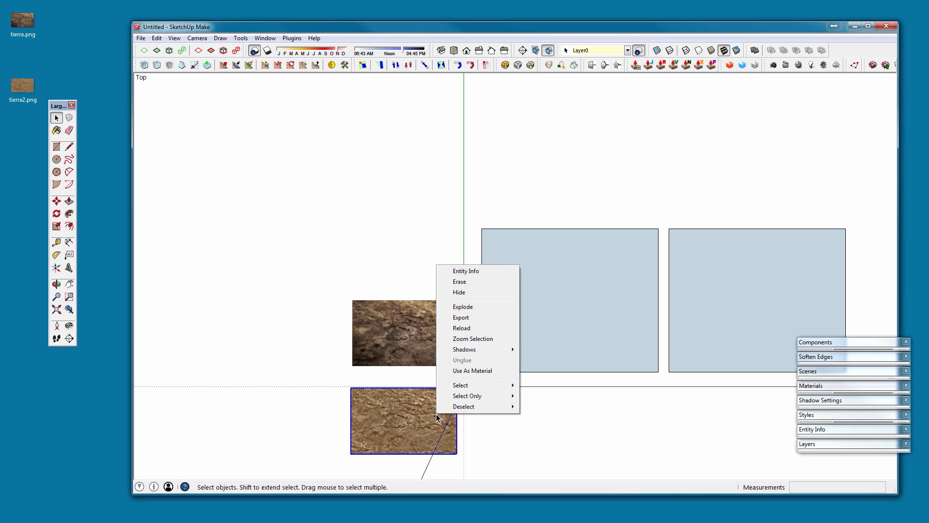
click(473, 370)
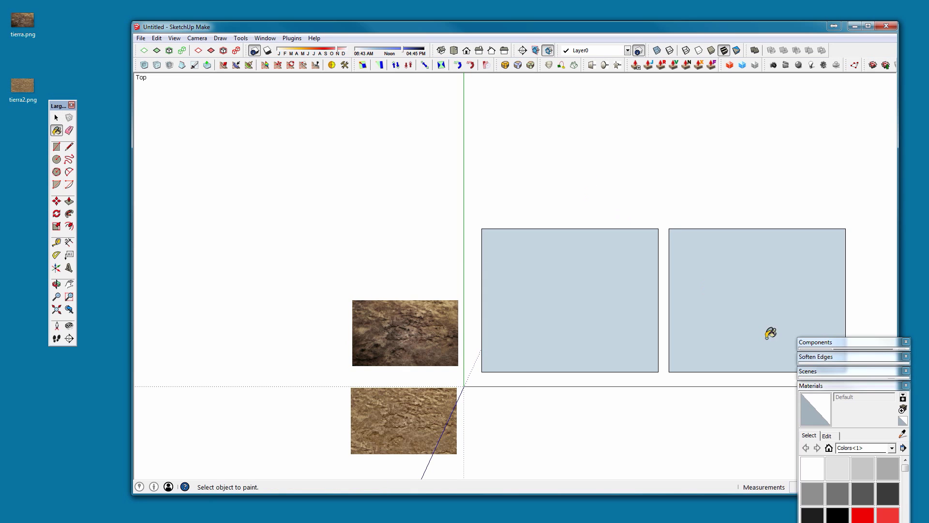
Step: Paint the left rectangle with the tierra material and the right rectangle with tierra2 from the In Model materials
drag(827, 350, 310, 162)
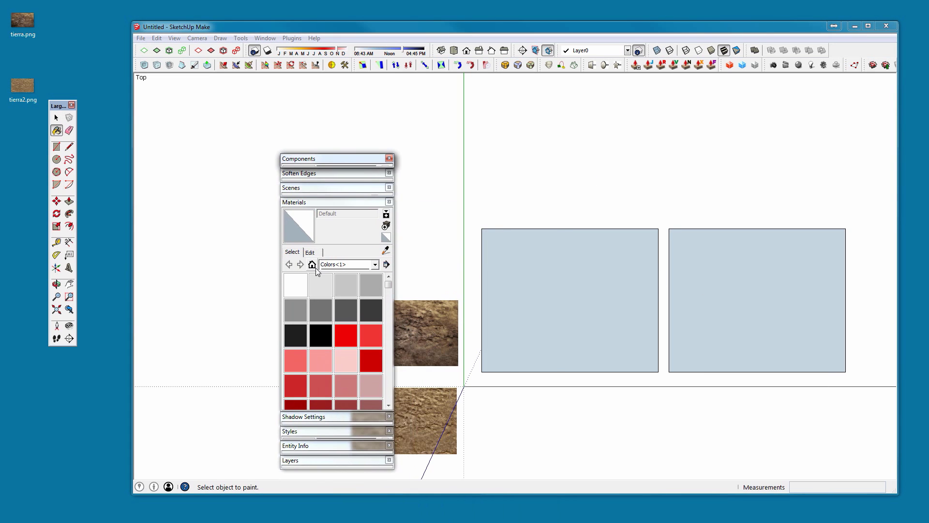
click(312, 264)
click(296, 285)
click(516, 294)
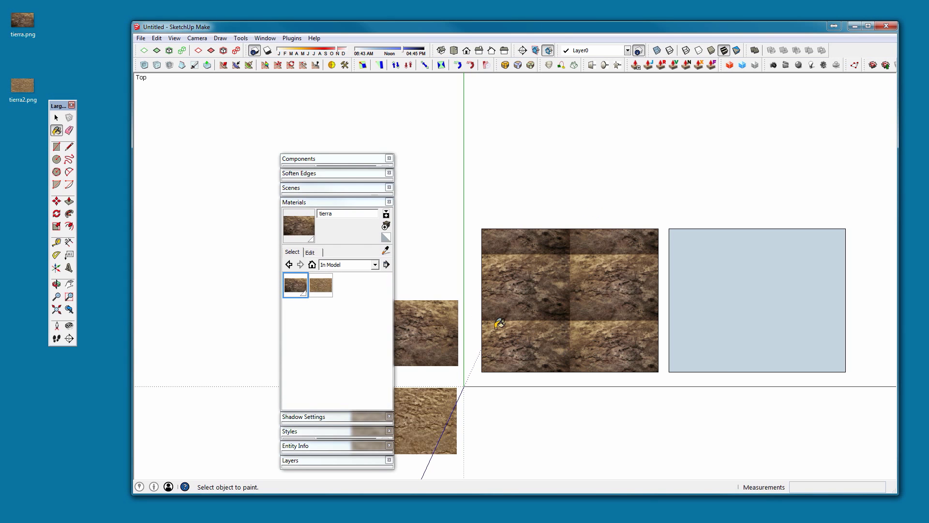
click(324, 288)
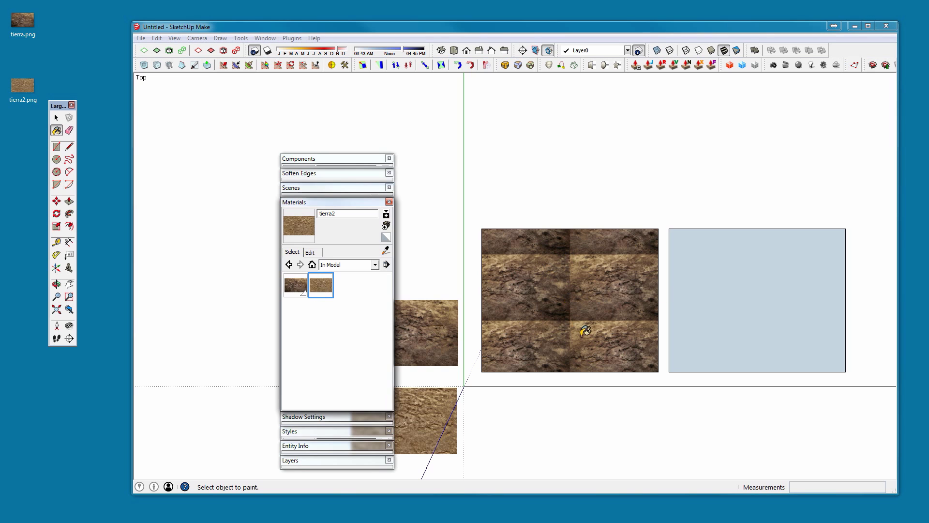
click(729, 268)
Step: Collapse the Materials panel, move the panel stack clear of the rectangles, and compare the seams of both tiled textures up close
scroll(857, 301, up, 5)
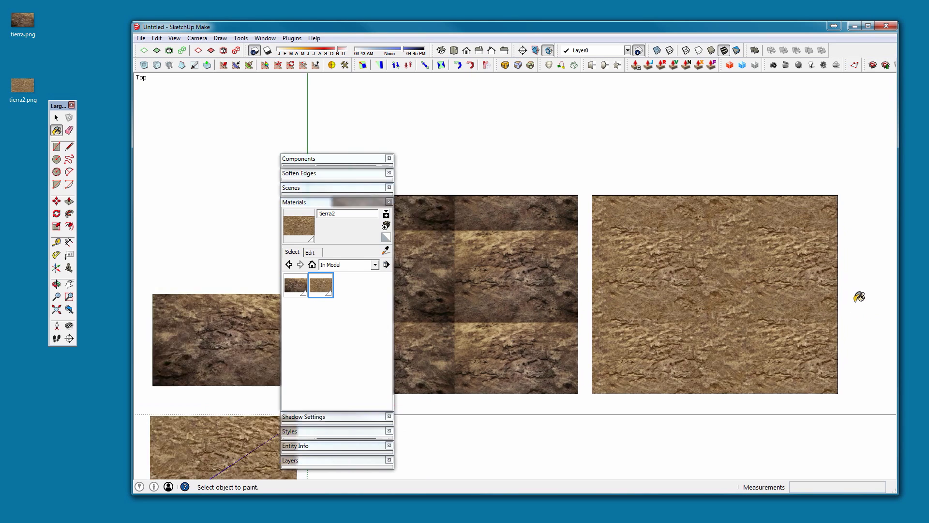
scroll(747, 239, down, 4)
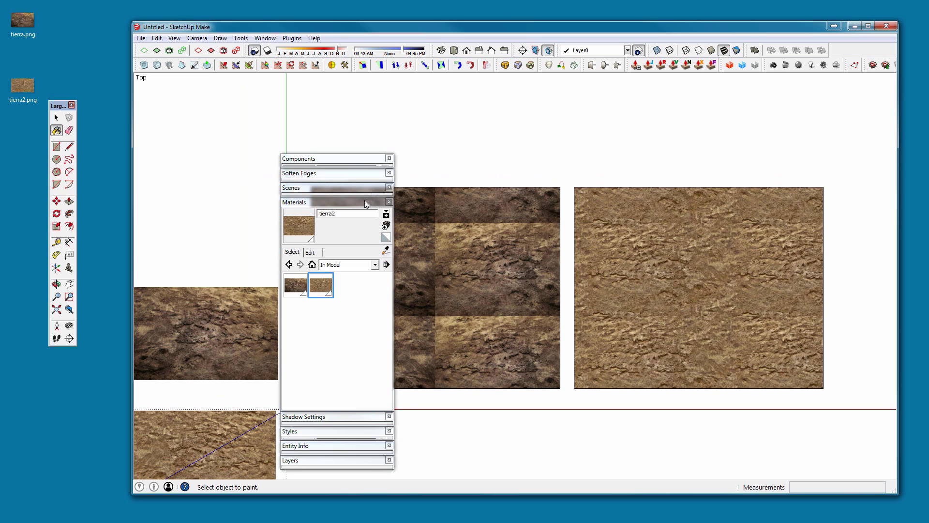
click(351, 204)
drag(349, 159, 238, 132)
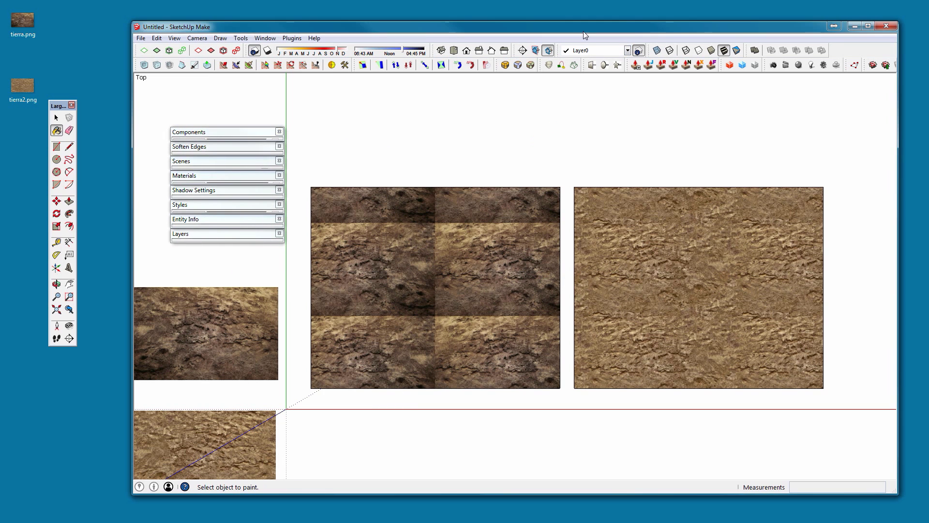
scroll(629, 329, up, 3)
scroll(633, 330, up, 3)
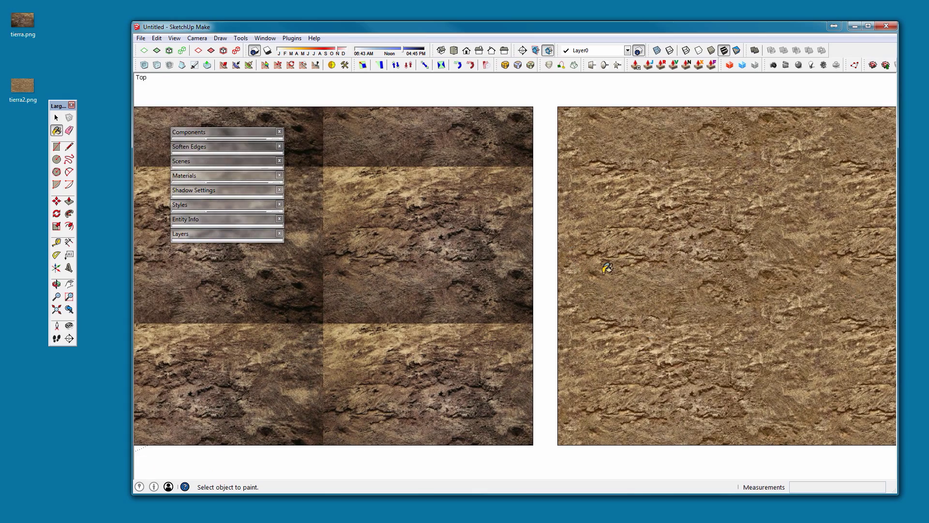